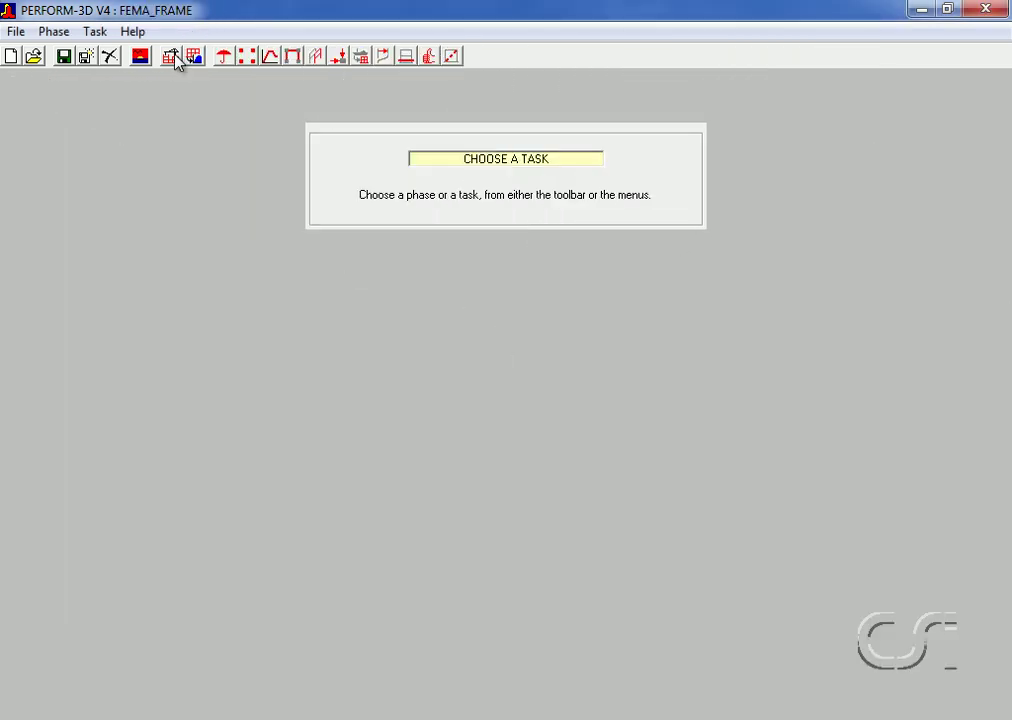
Create a new cross section of type Beam, Standard Steel Section, named "BEAM, W18x119", in the modeling phase's component properties.
click(175, 57)
click(270, 57)
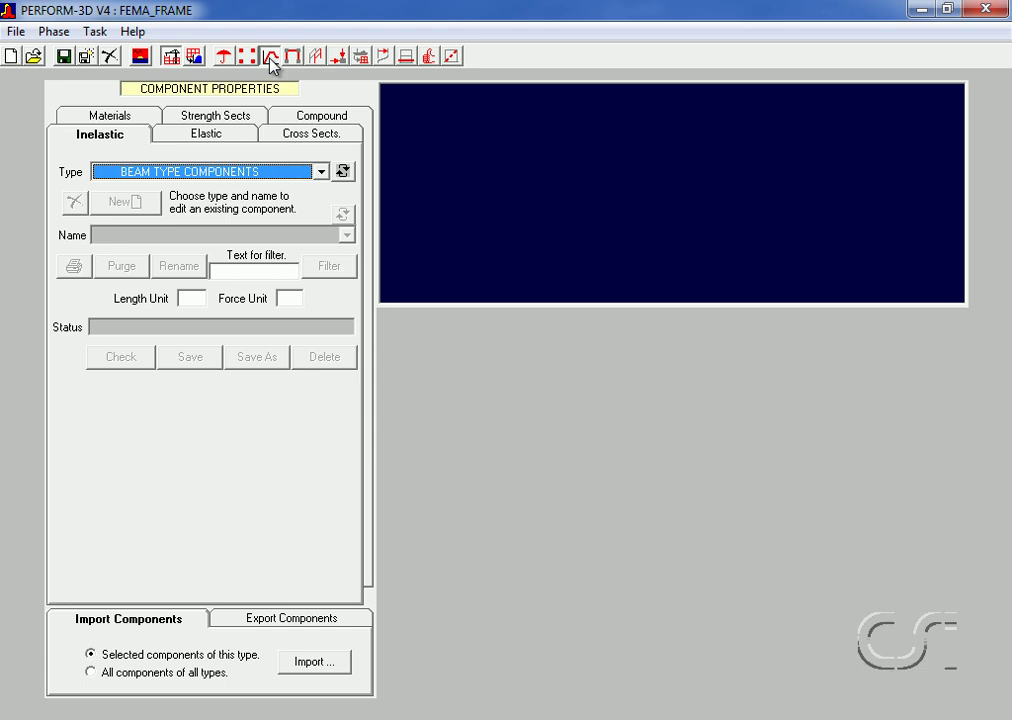
click(320, 137)
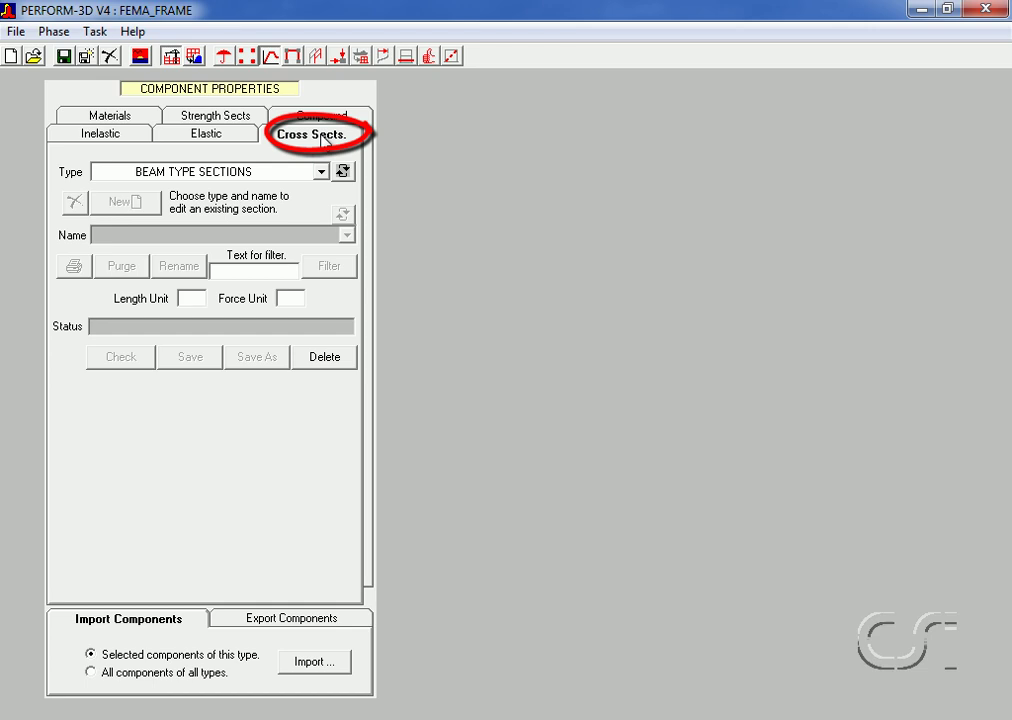
click(292, 171)
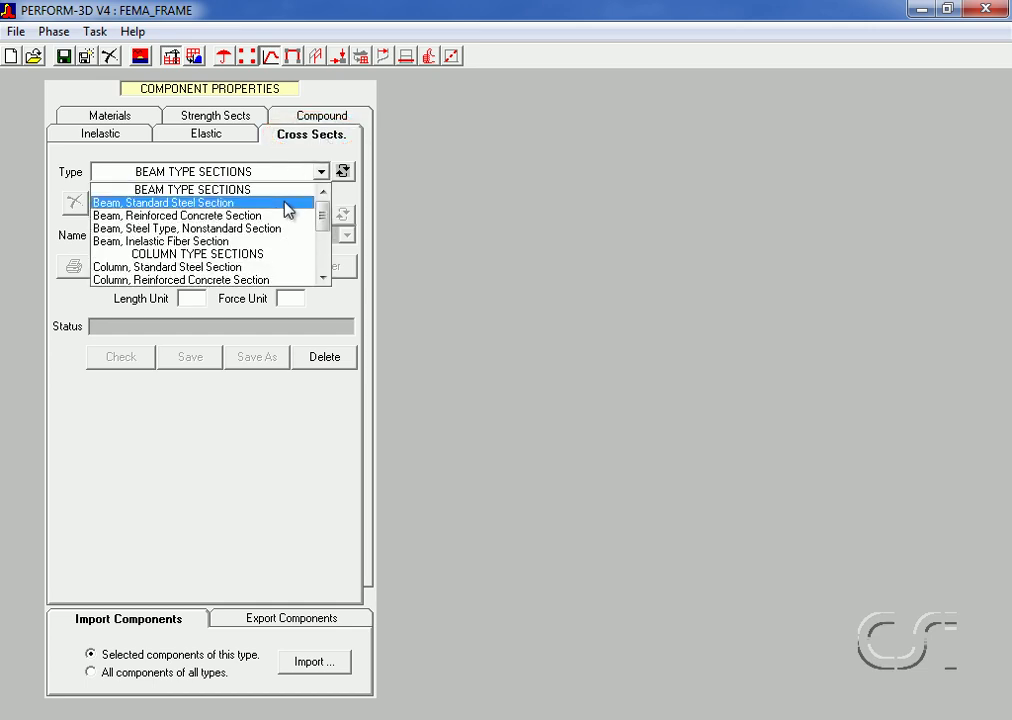
click(285, 202)
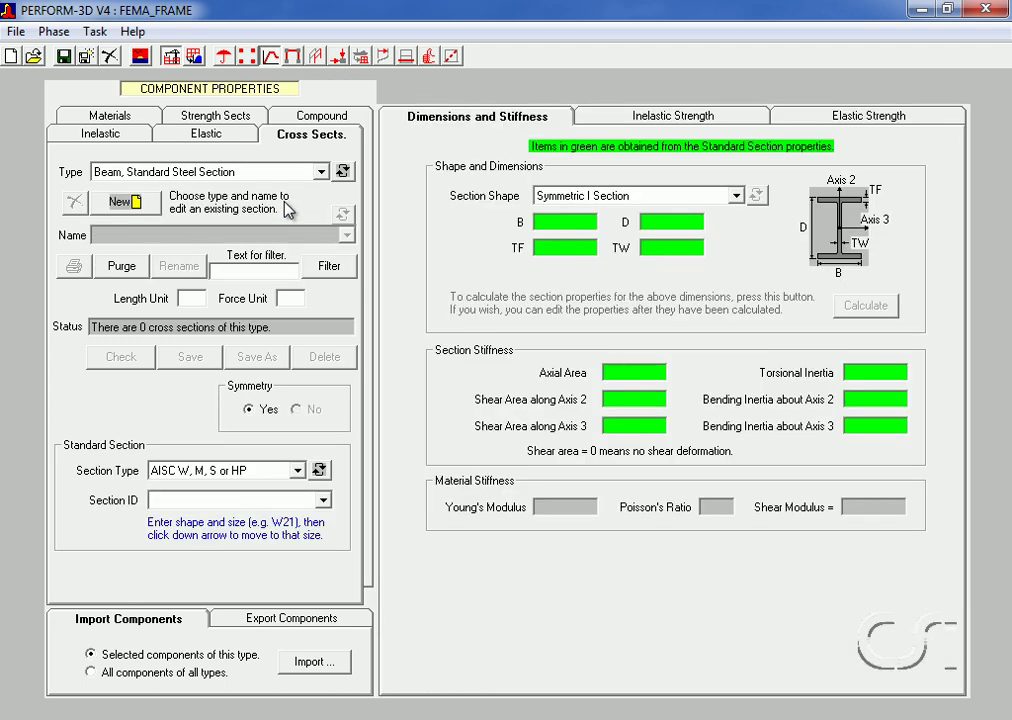
click(122, 201)
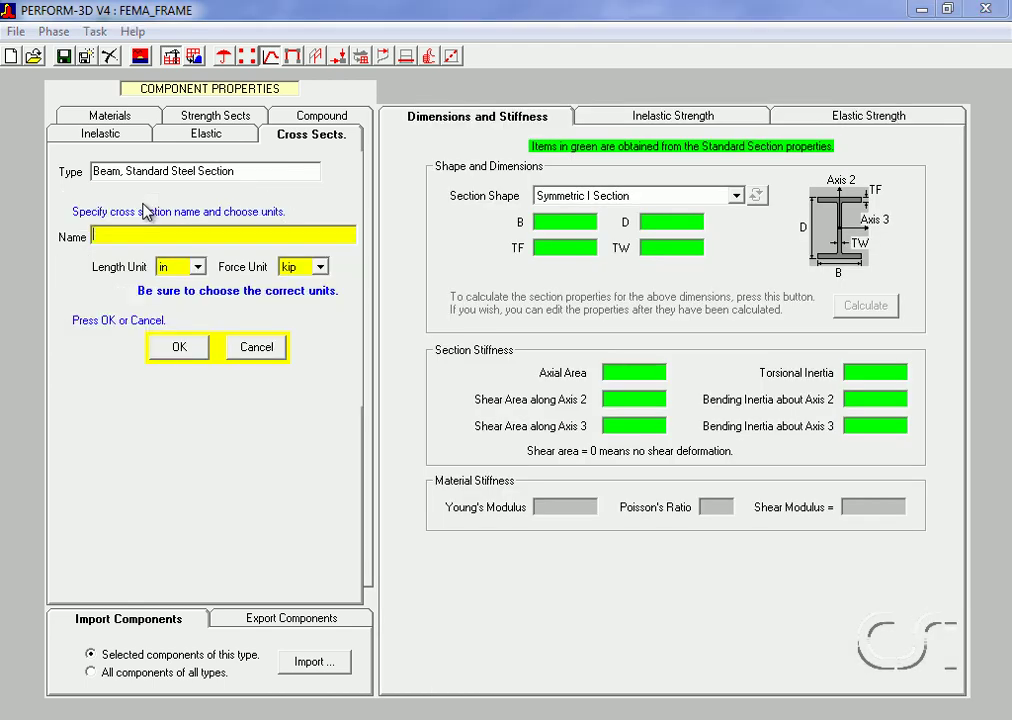
text(BEAM, W18x119)
click(175, 358)
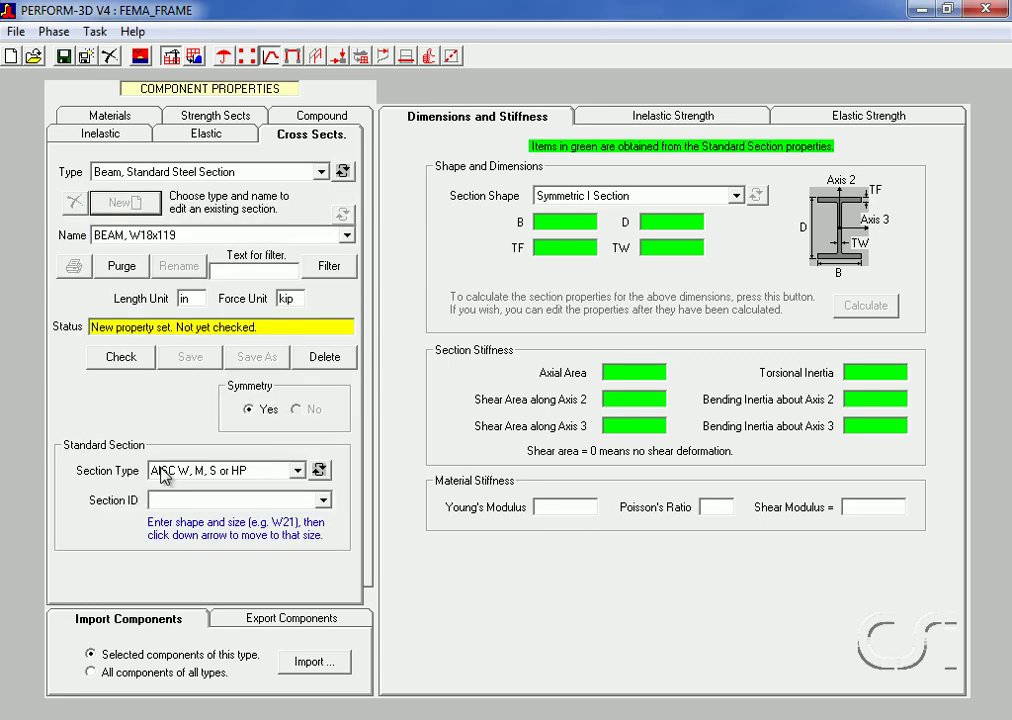
Assign the standard AISC section W18X119 to the beam cross section.
click(168, 498)
text(w18)
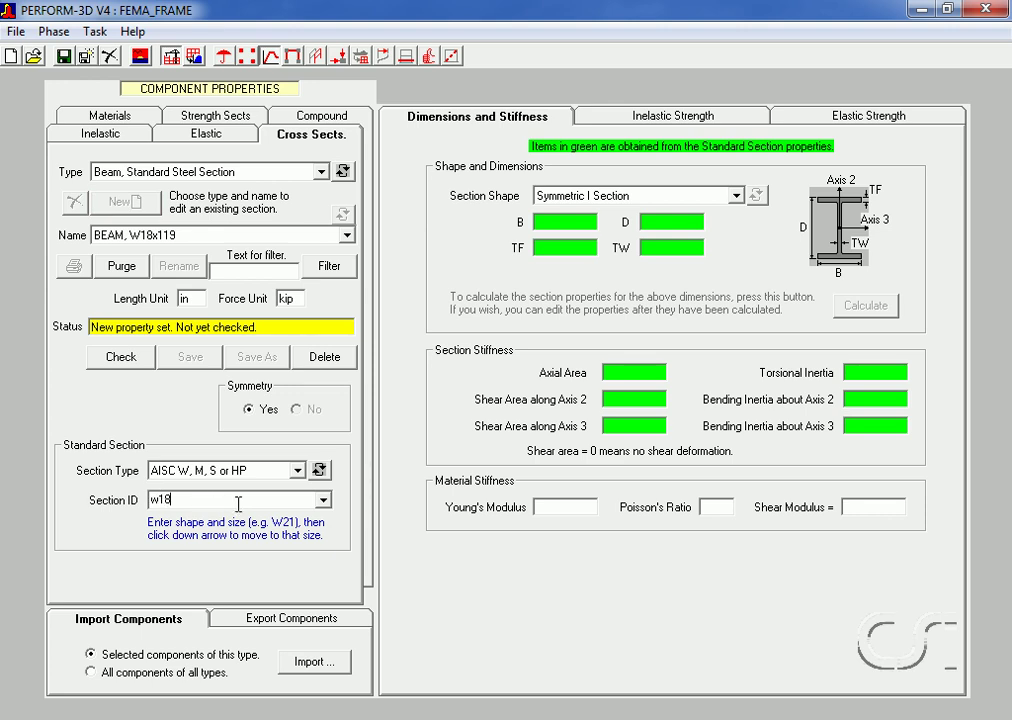
click(322, 500)
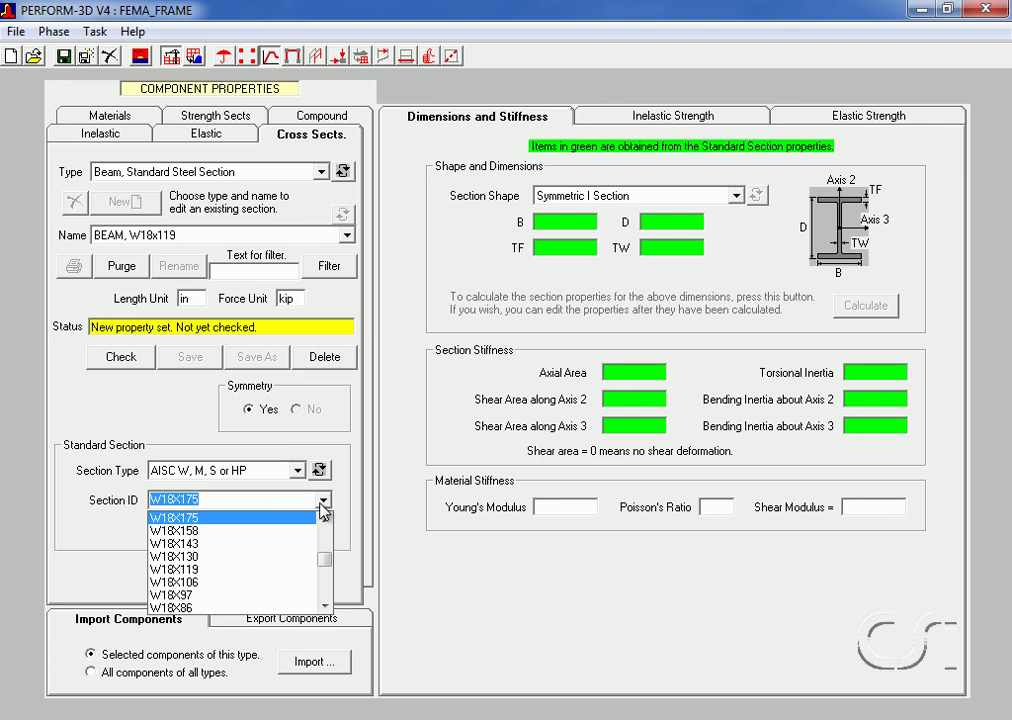
click(205, 569)
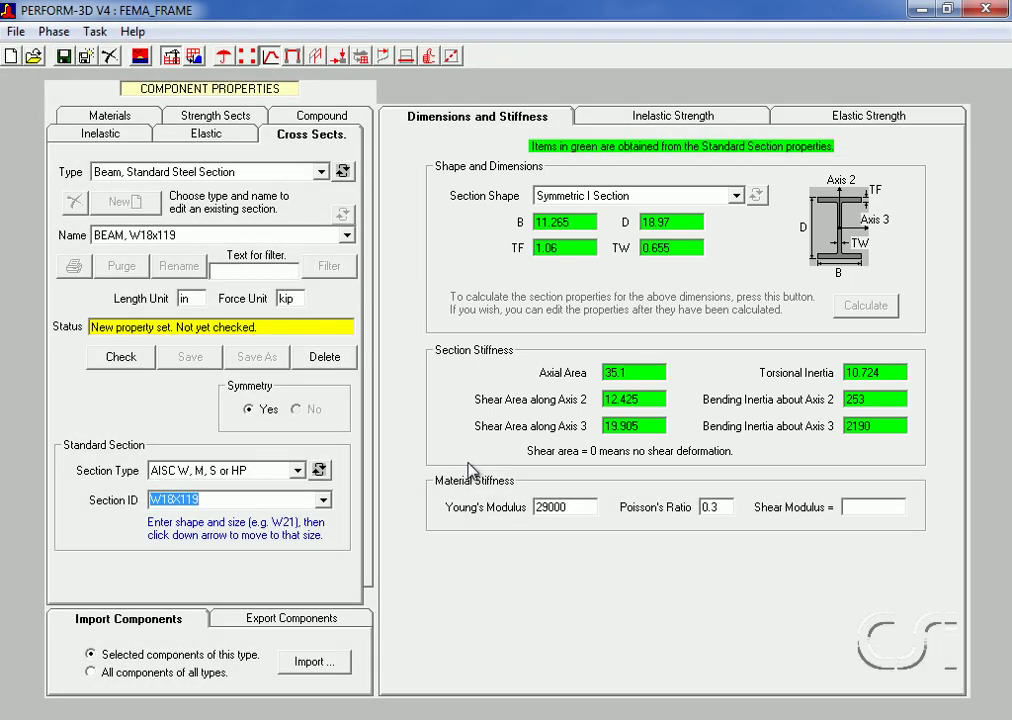
Enable the beam section's inelastic bending strength at the U point with a yield stress of 36.
click(645, 125)
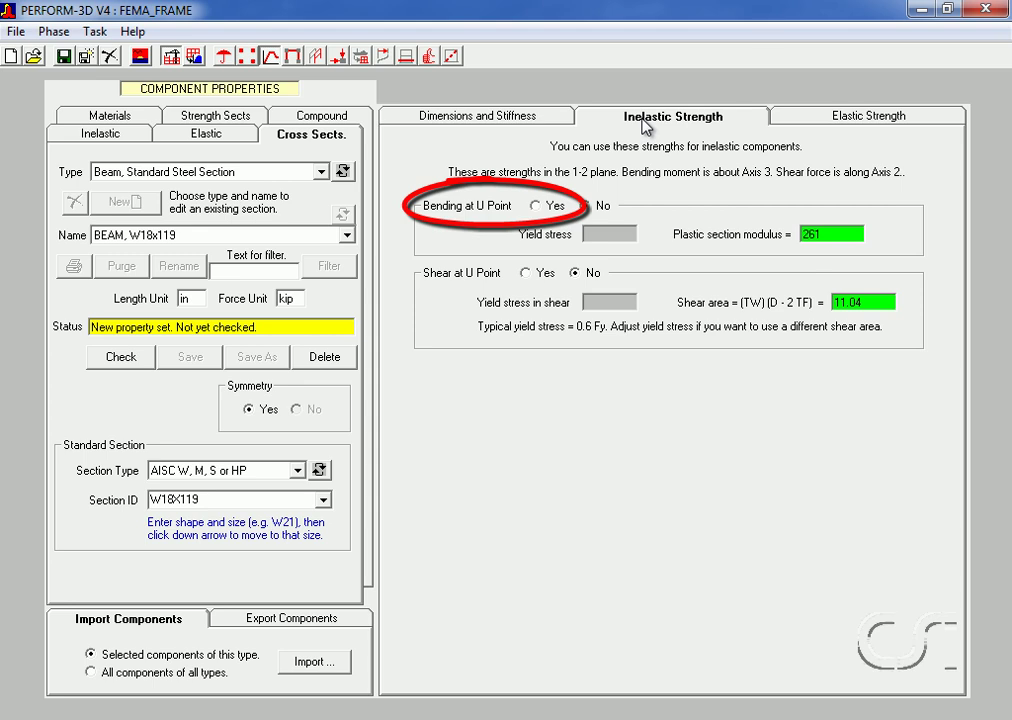
click(538, 206)
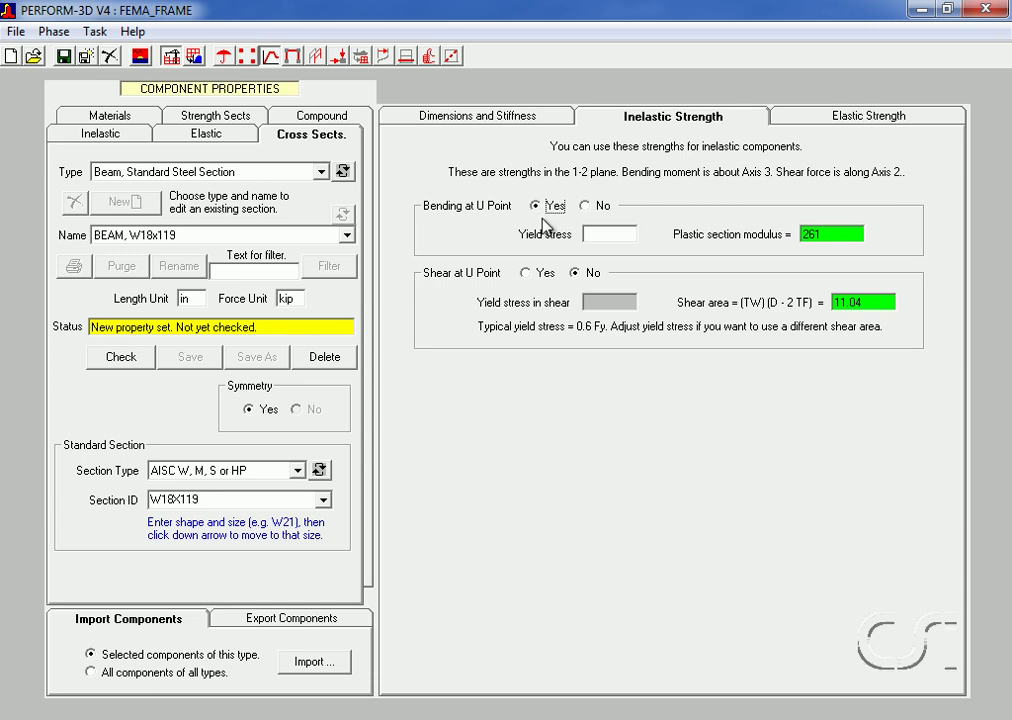
click(602, 236)
text(36)
Review the beam section's elastic strength settings, check the section for errors and save it.
click(868, 119)
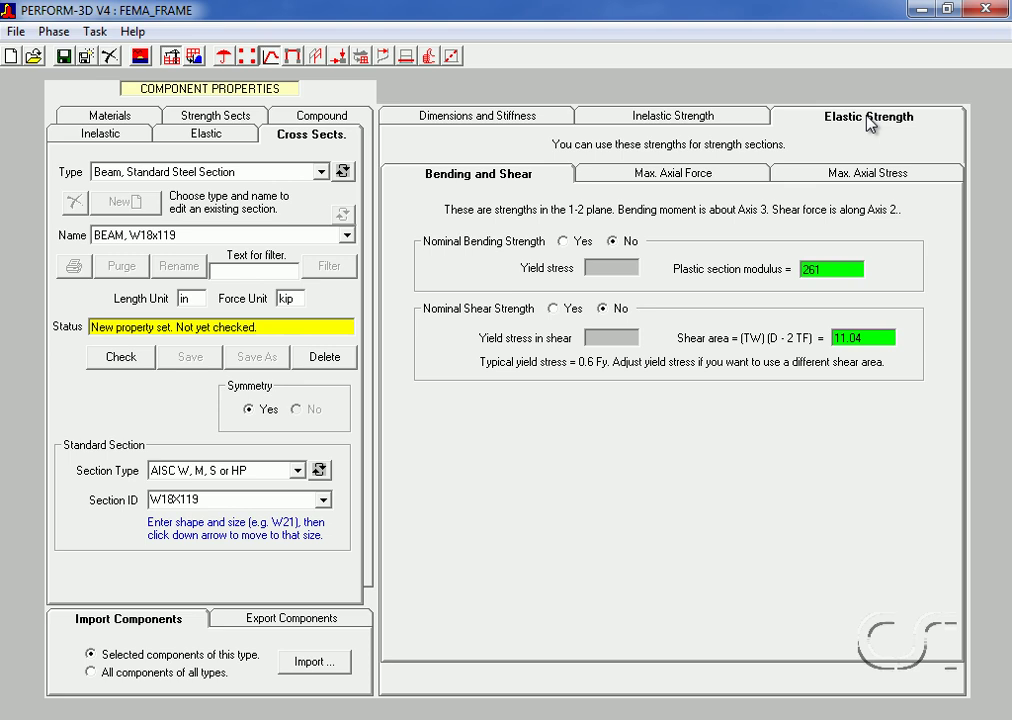
click(130, 360)
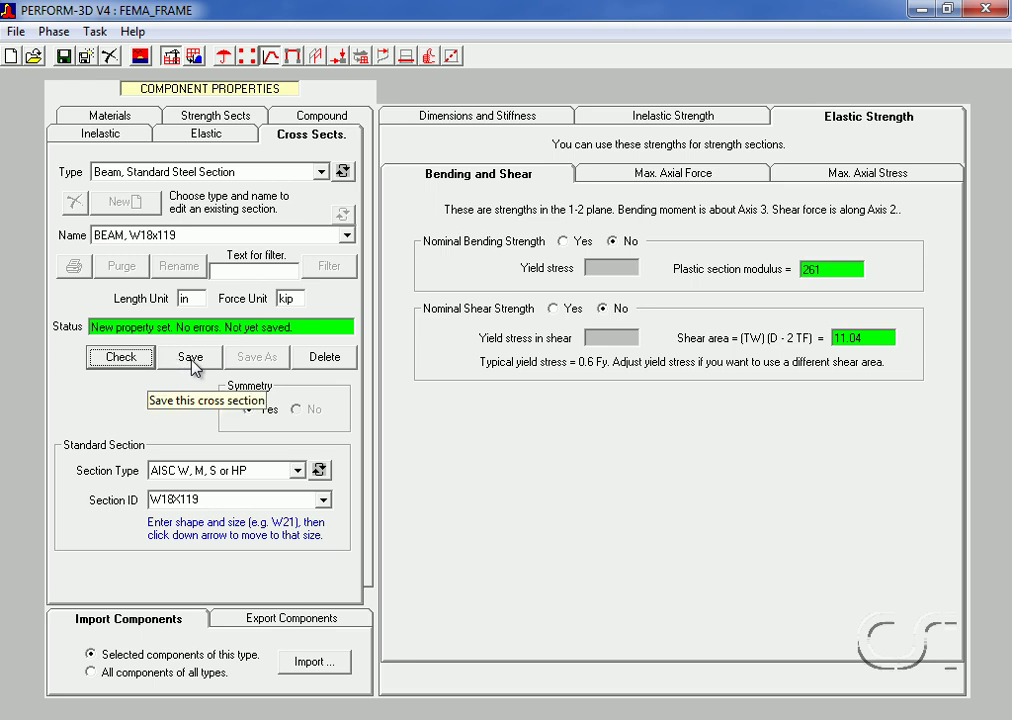
click(191, 360)
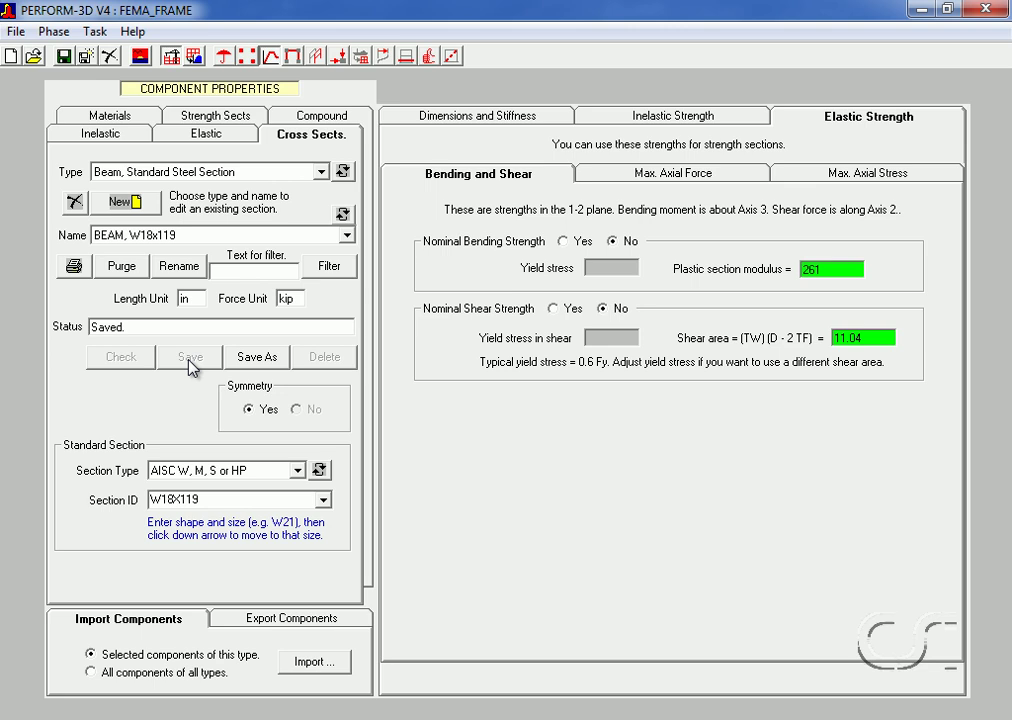
Create a new cross section of type Column, Standard Steel Section, named "COLUMN, W14x176".
click(233, 177)
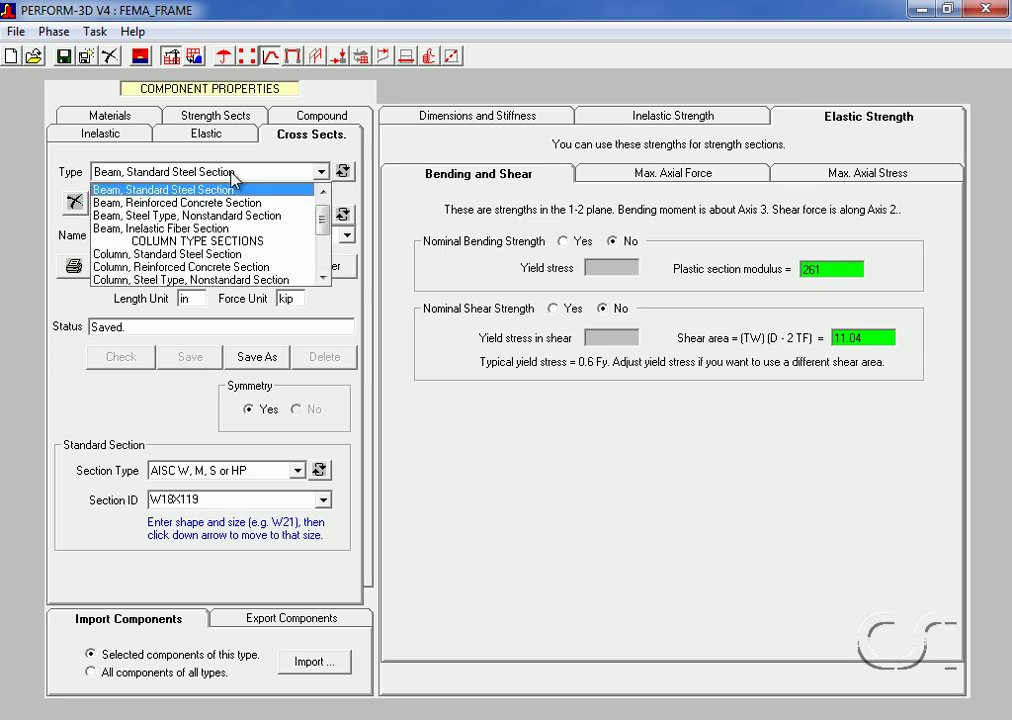
click(228, 256)
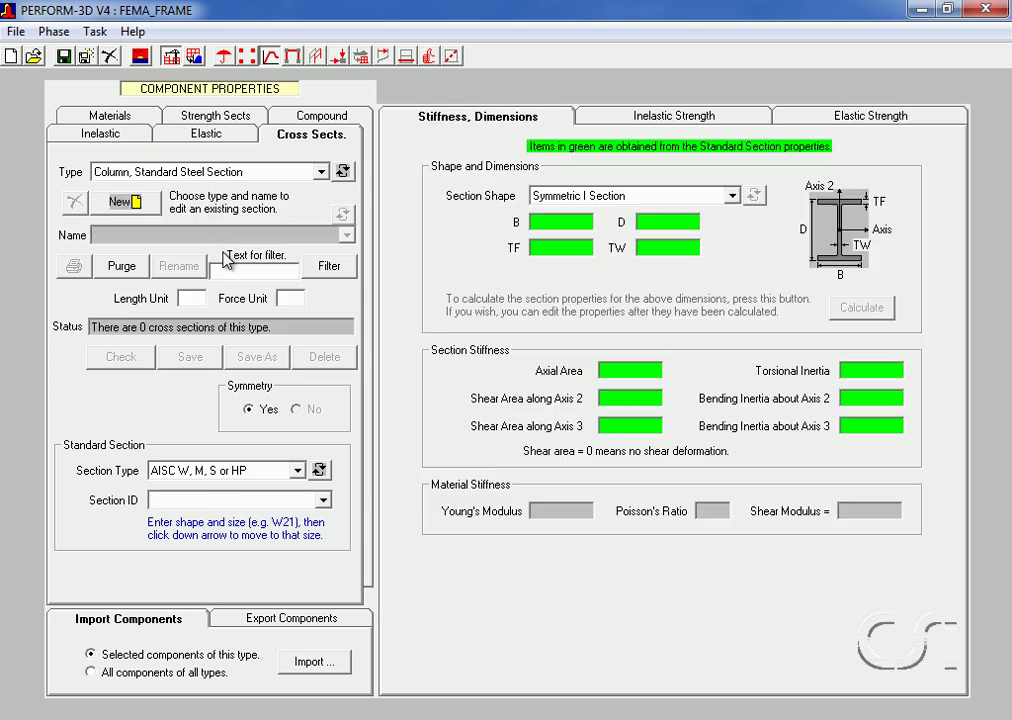
click(133, 202)
text(COLUMN, W14x176)
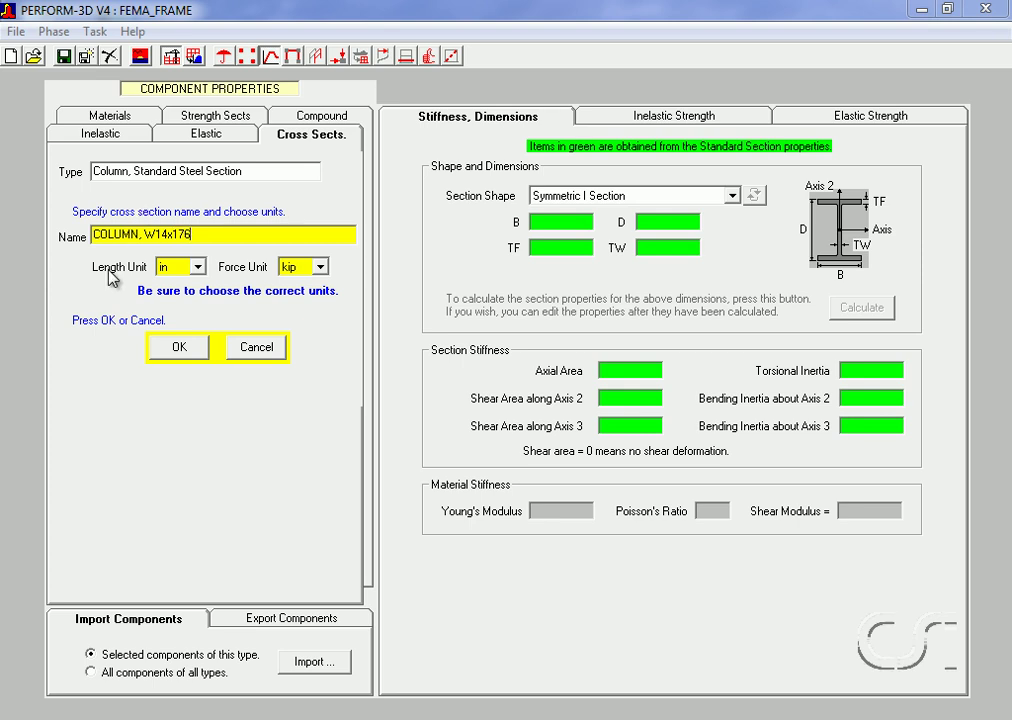
click(178, 346)
Assign the standard AISC section W14X176 to the column cross section.
click(175, 499)
text(W14x1)
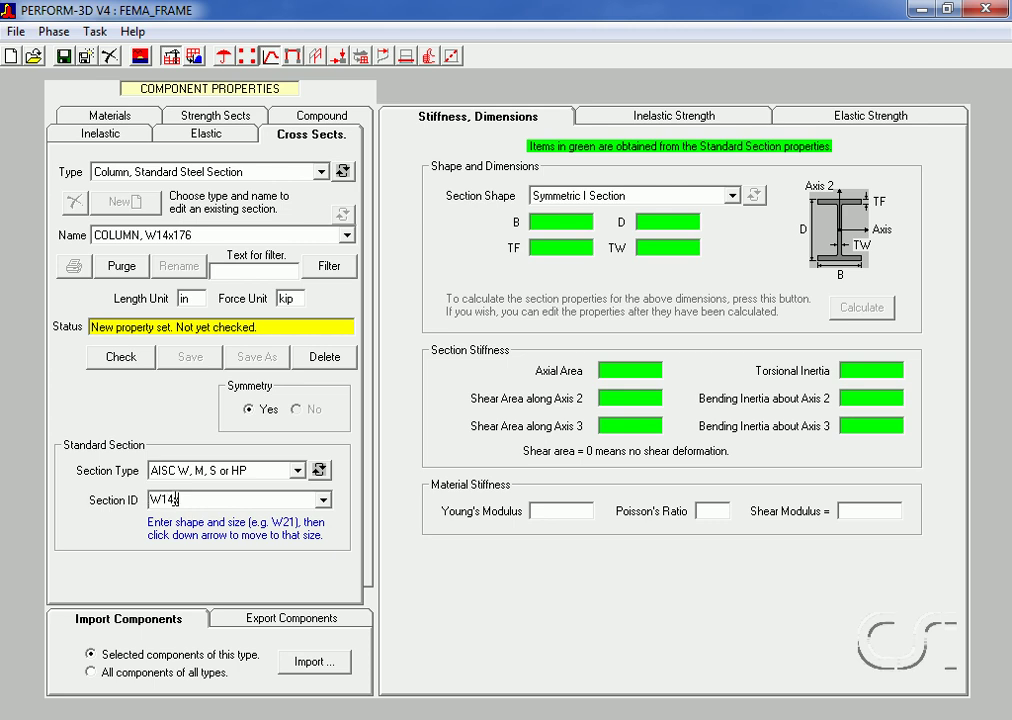
click(323, 499)
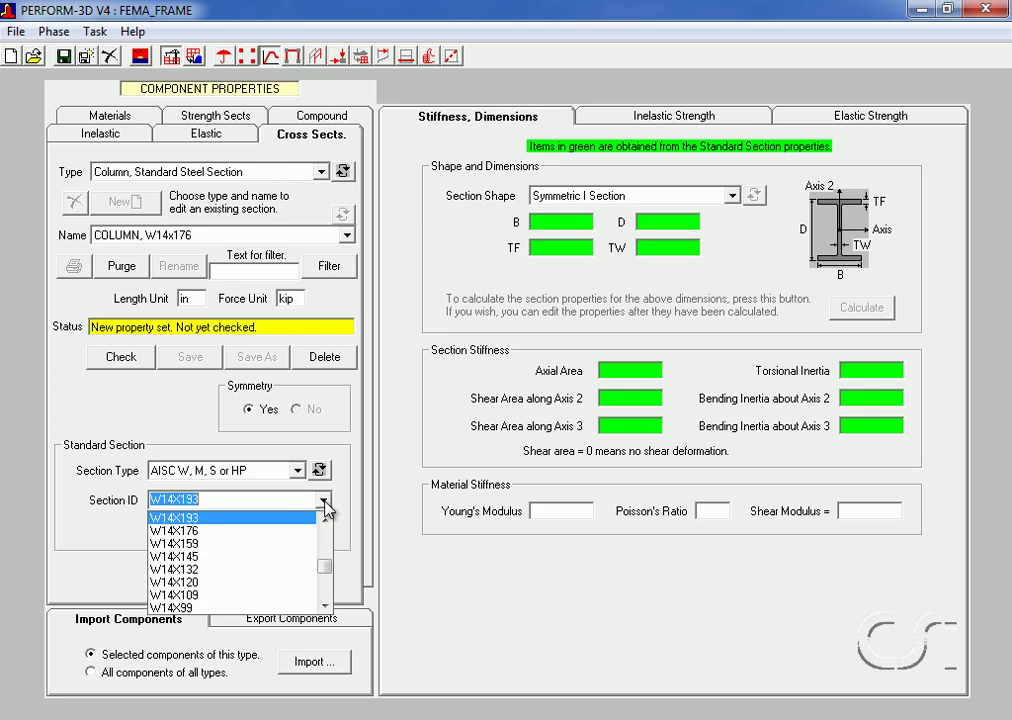
click(207, 530)
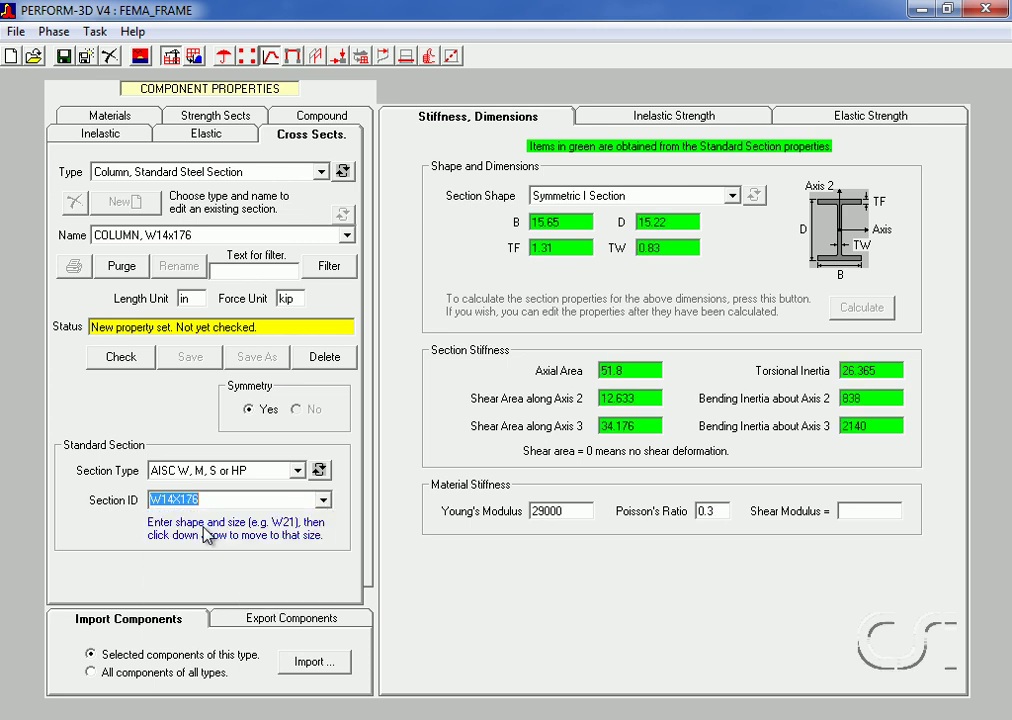
Enable the column's inelastic axial/bending strength with yield stresses of 36 for tension, compression and bending about axes 2 and 3.
click(871, 120)
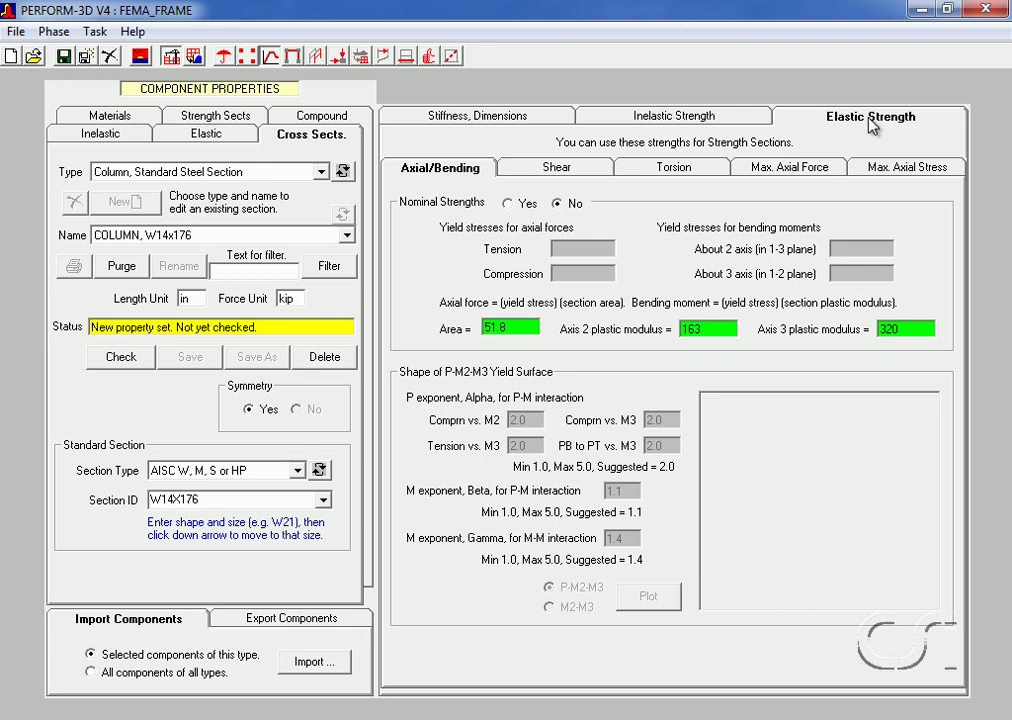
click(711, 121)
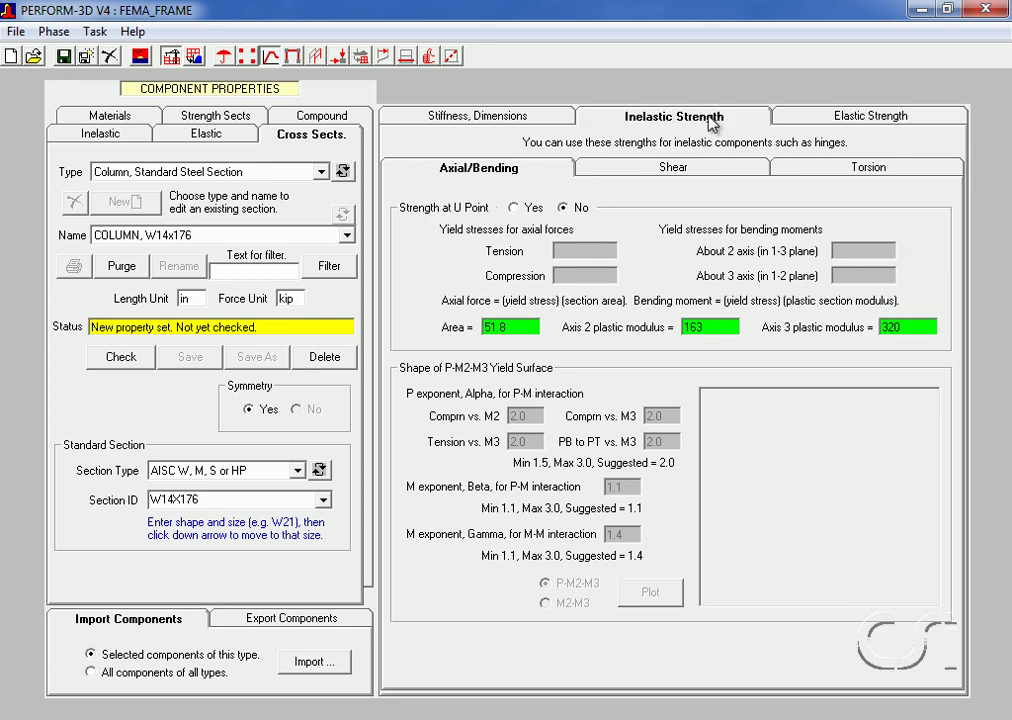
click(514, 208)
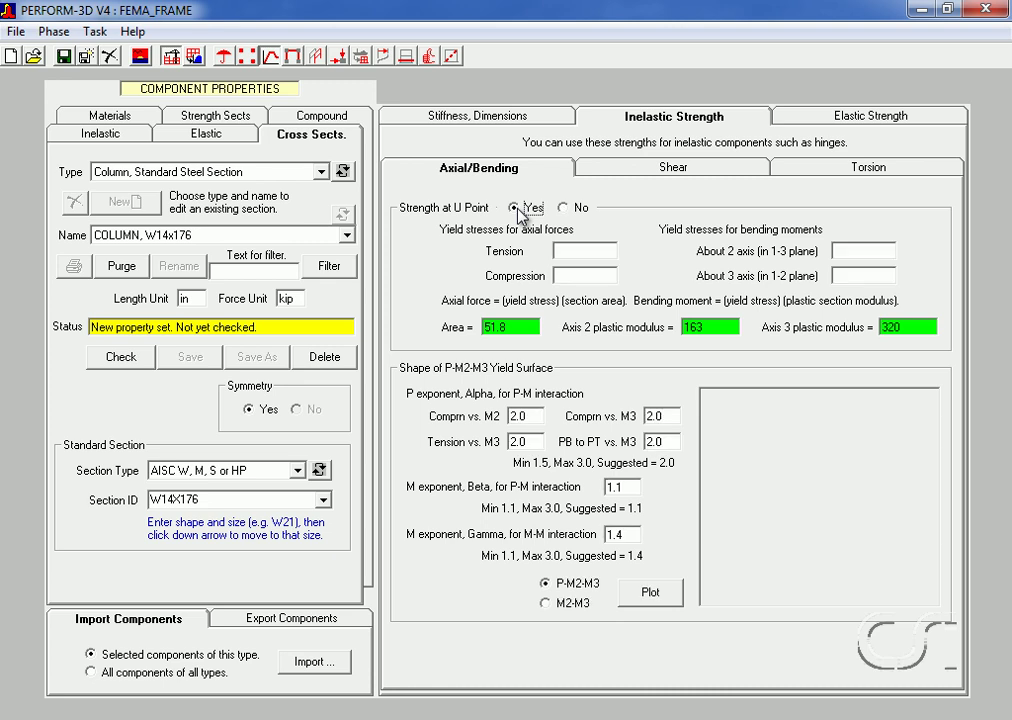
click(566, 250)
text(36)
click(576, 282)
text(36)
click(849, 251)
text(36)
click(852, 276)
text(36)
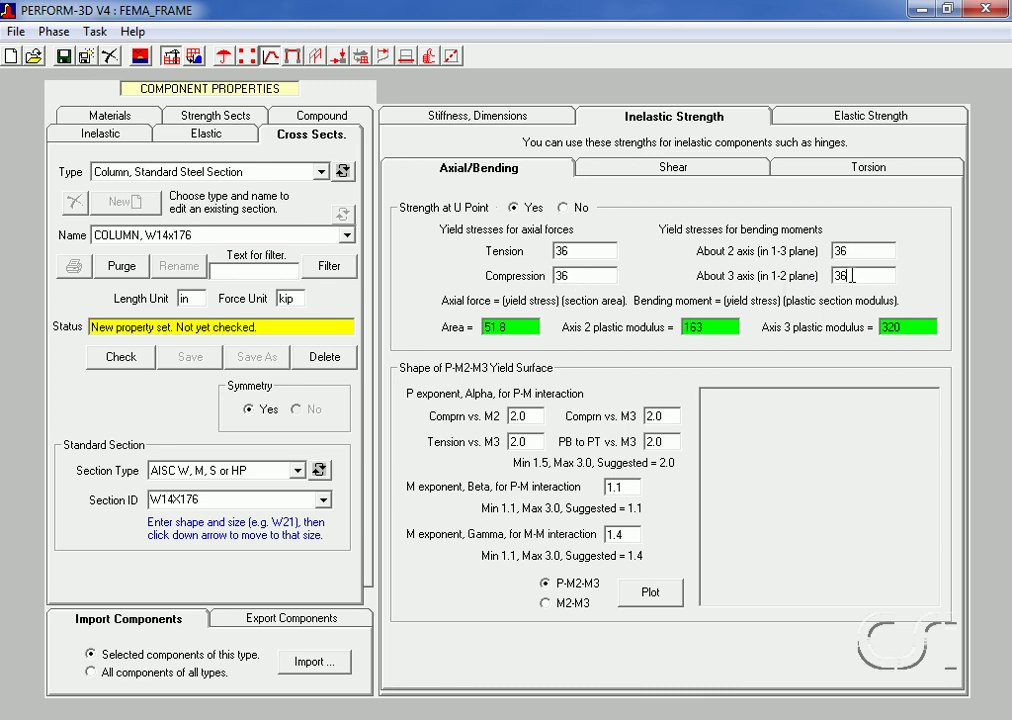
Plot the column's P-M2-M3 yield surface, review its shear and torsion strengths, and check the section for errors.
click(650, 594)
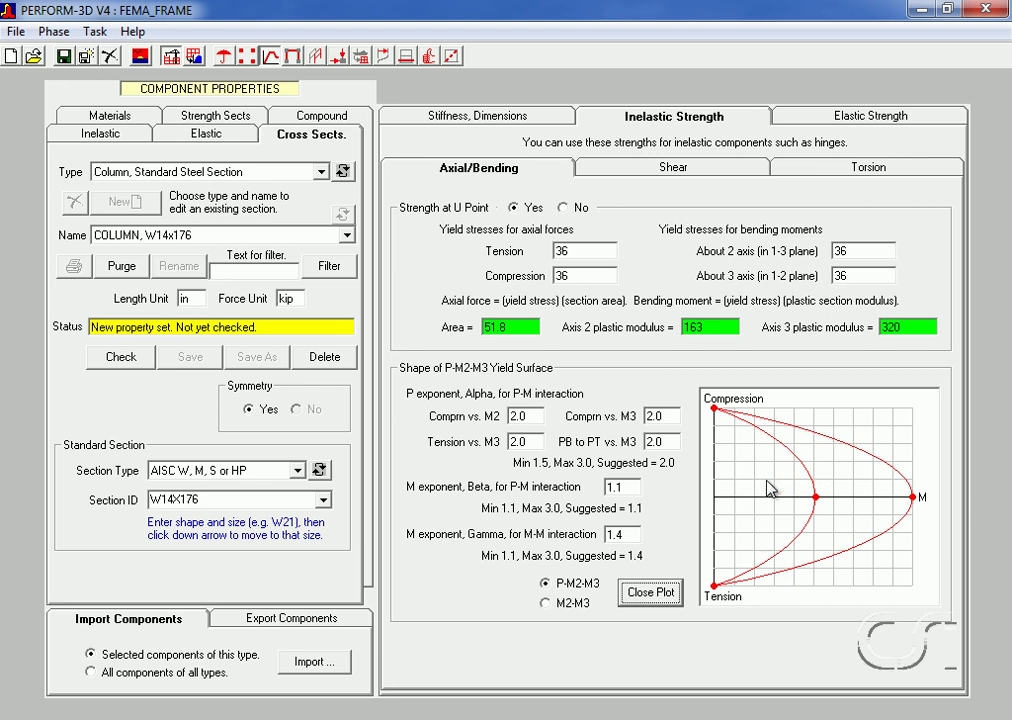
click(700, 170)
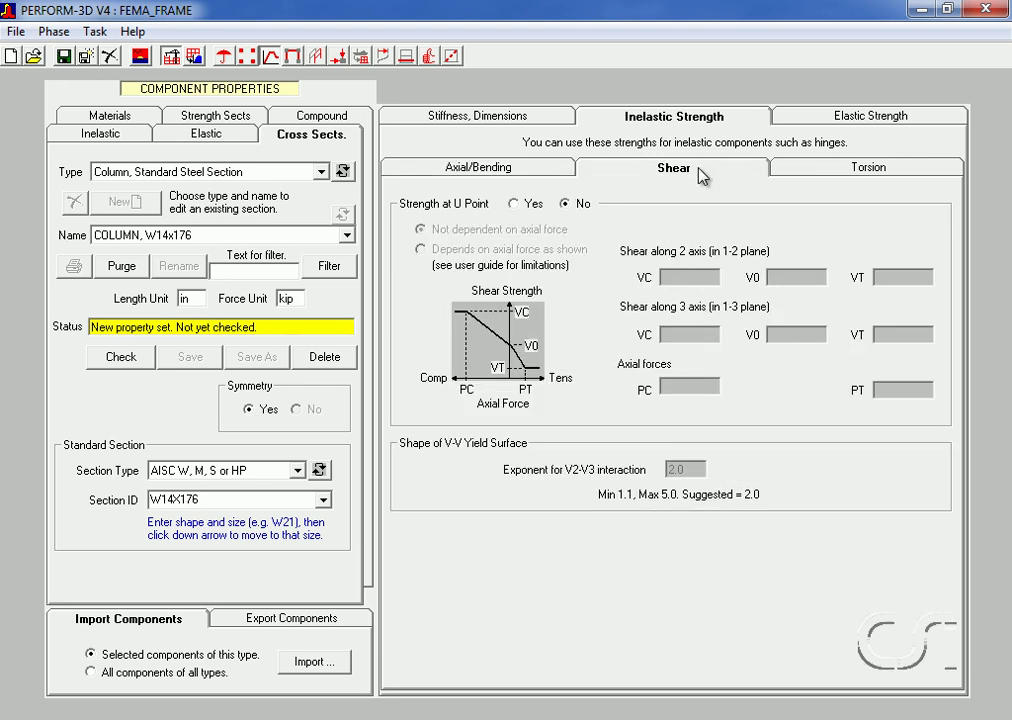
click(815, 175)
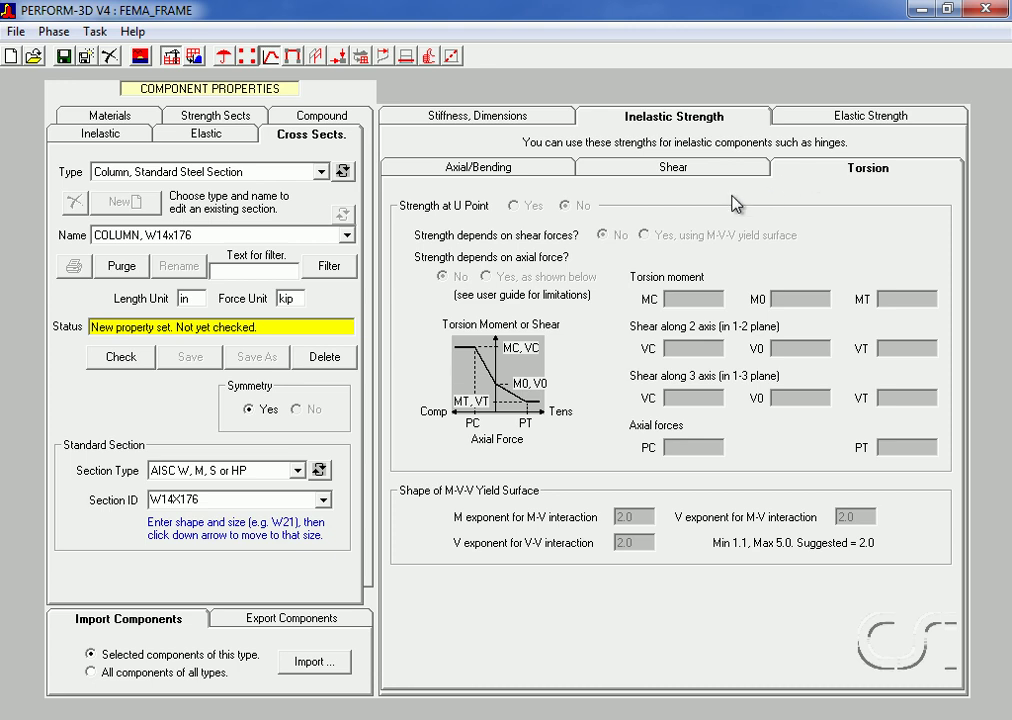
click(121, 357)
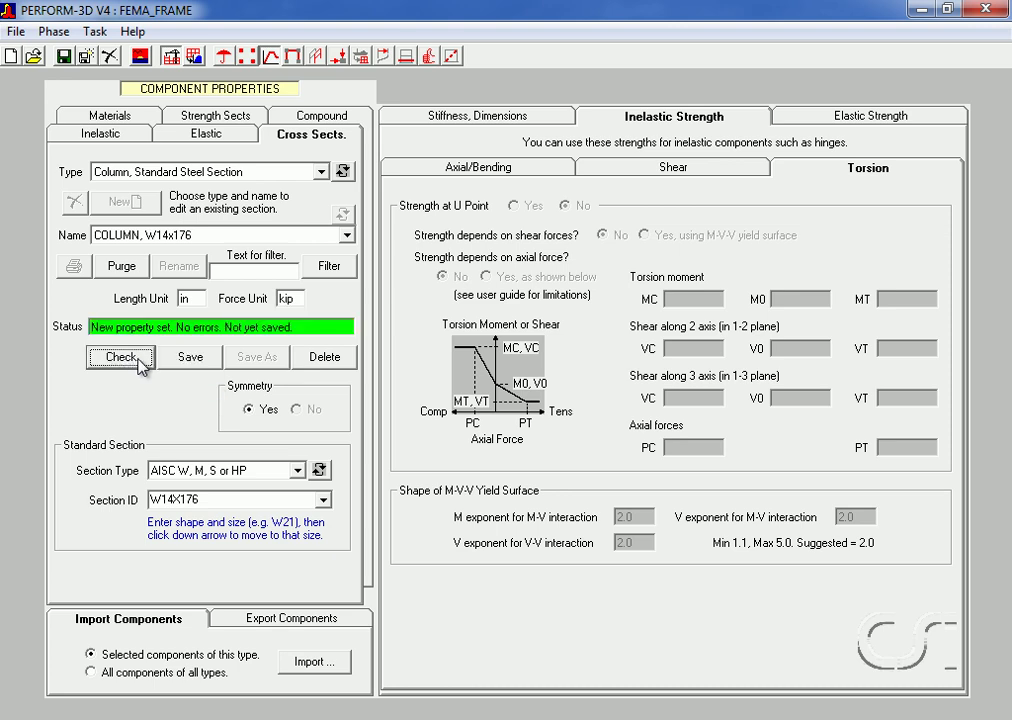
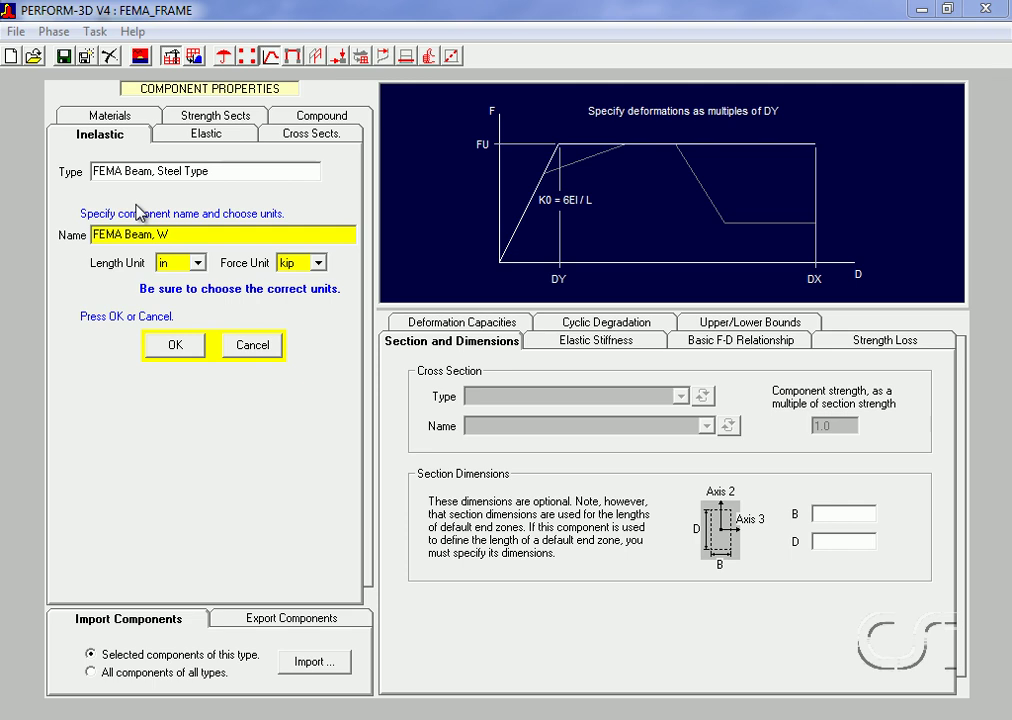
Create the inelastic steel component "FEMA Beam, W18x119" and base it on the standard steel cross section "BEAM, W18x119".
text(8x119)
click(175, 346)
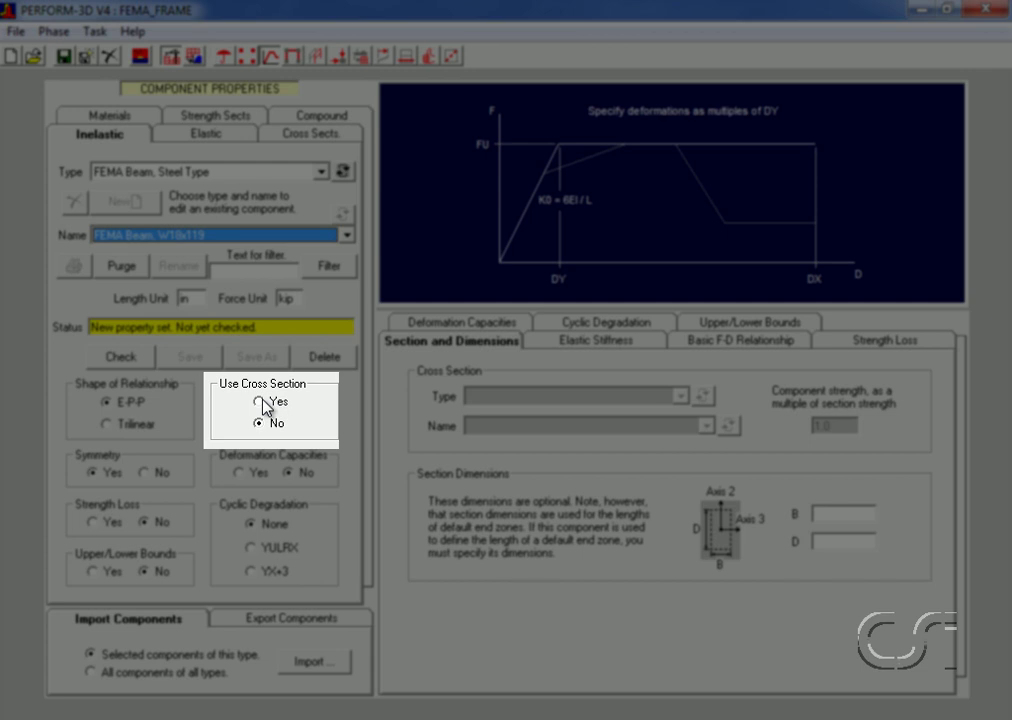
click(261, 402)
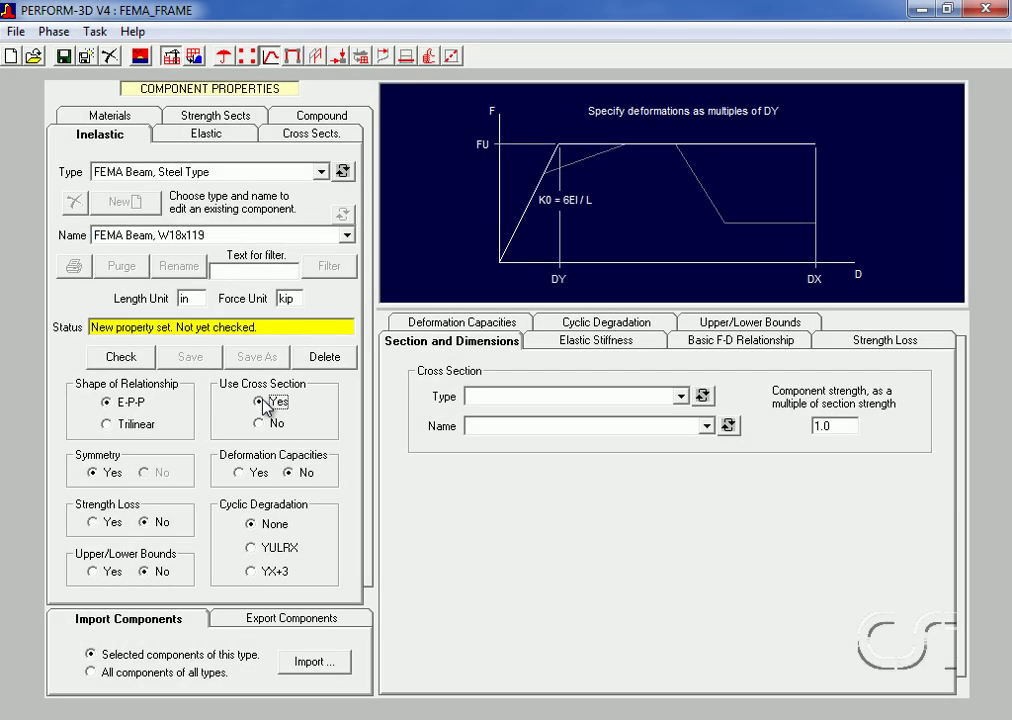
click(515, 400)
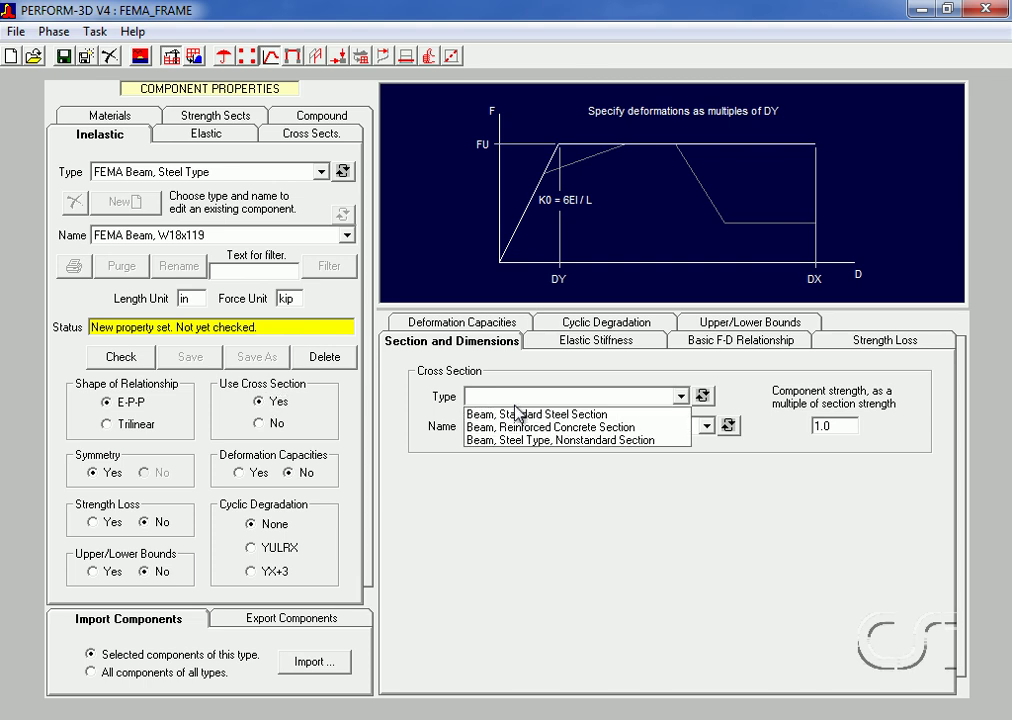
click(515, 414)
click(517, 426)
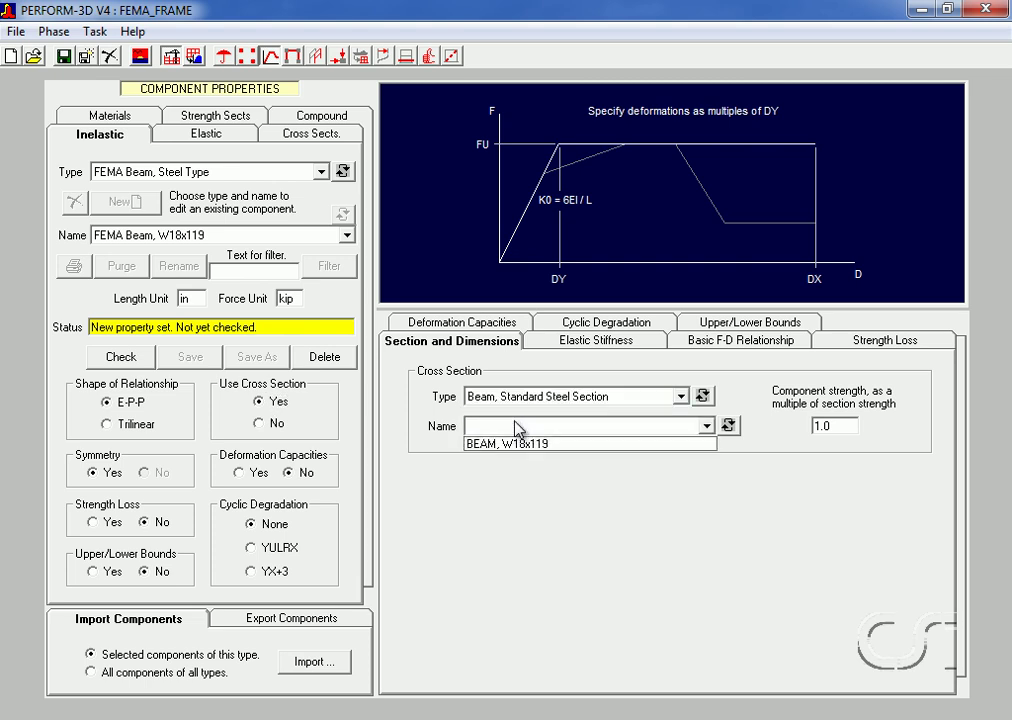
click(514, 444)
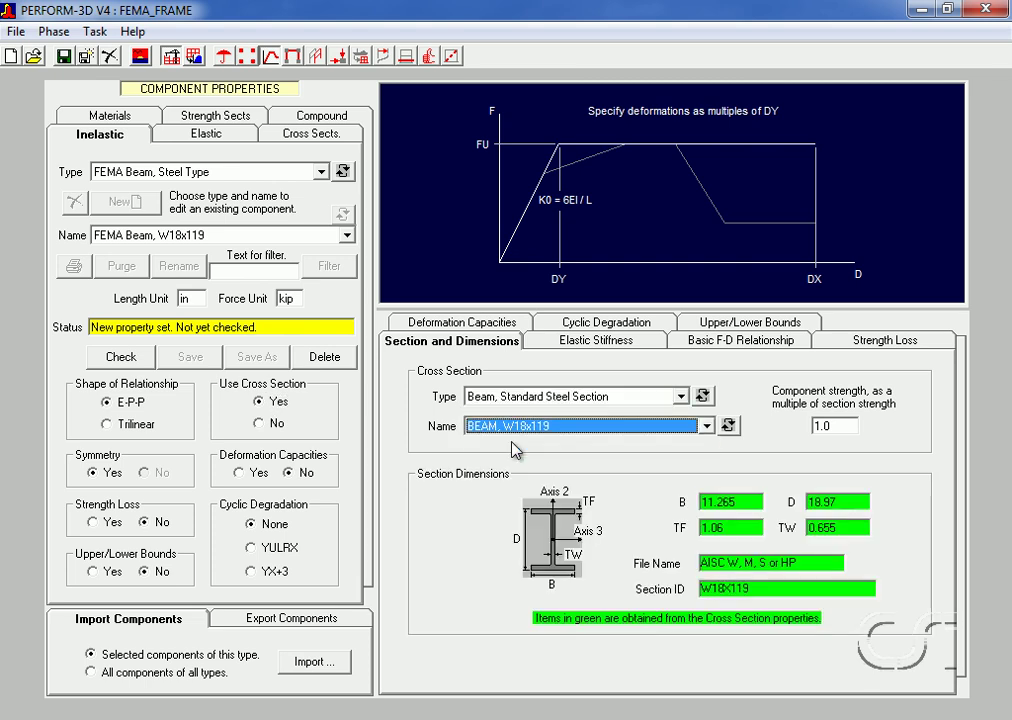
Set the FEMA beam's positive rotation at point X to 15 times the yield rotation in the basic F-D relationship.
click(724, 342)
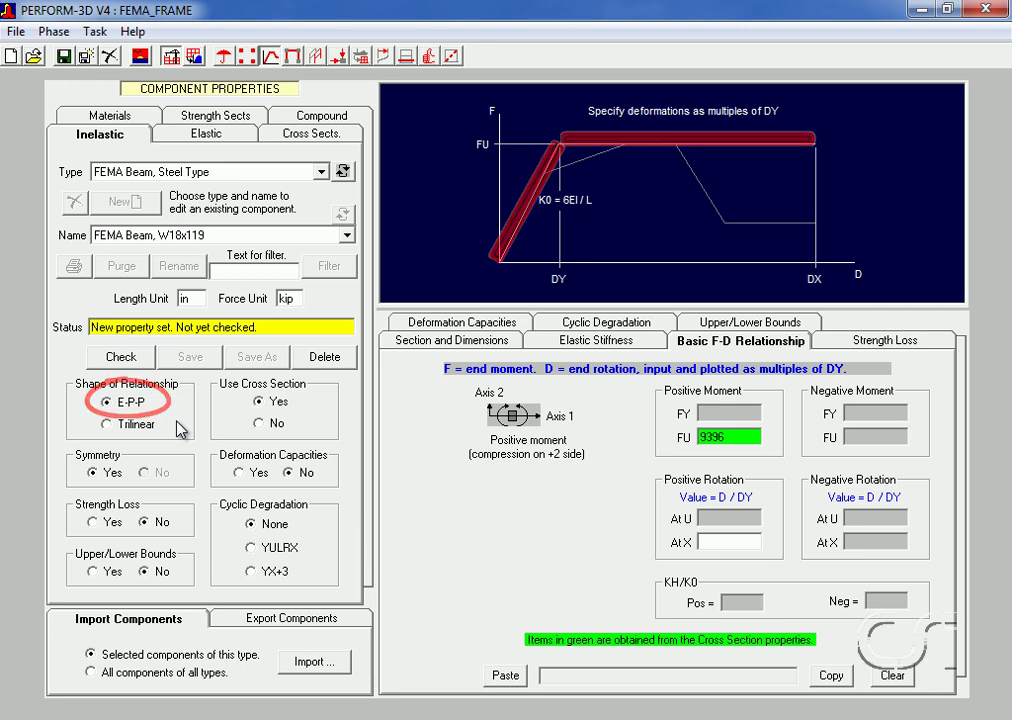
click(731, 543)
text(15)
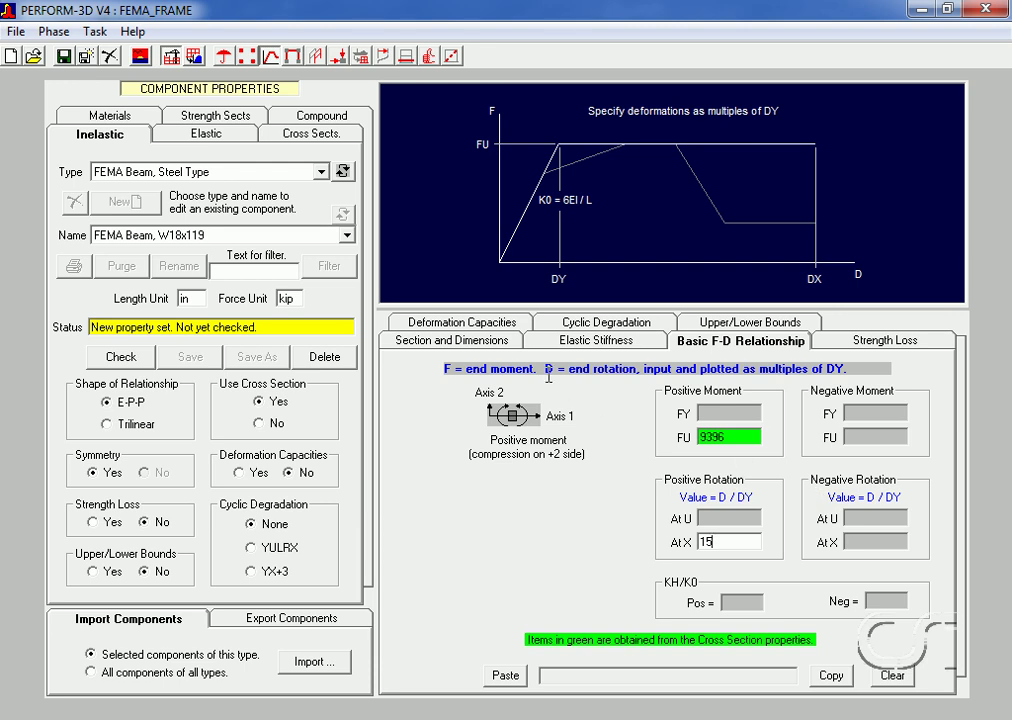
Enable the beam's deformation capacities and set the positive capacities to 2, 6 and 8 for levels 1 to 3.
click(509, 326)
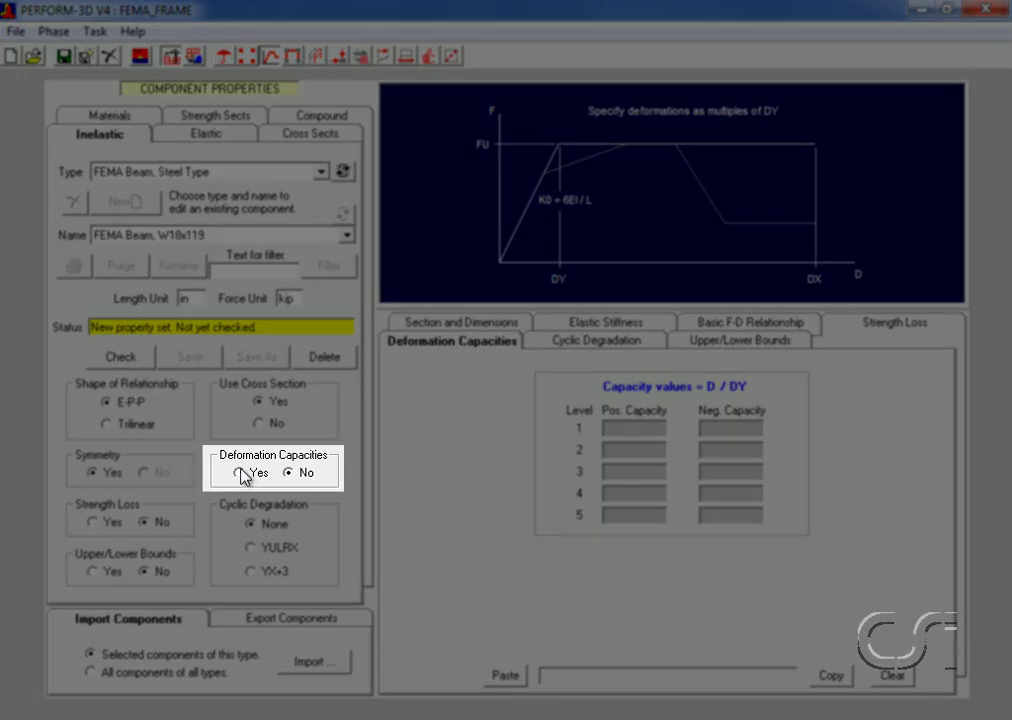
click(239, 474)
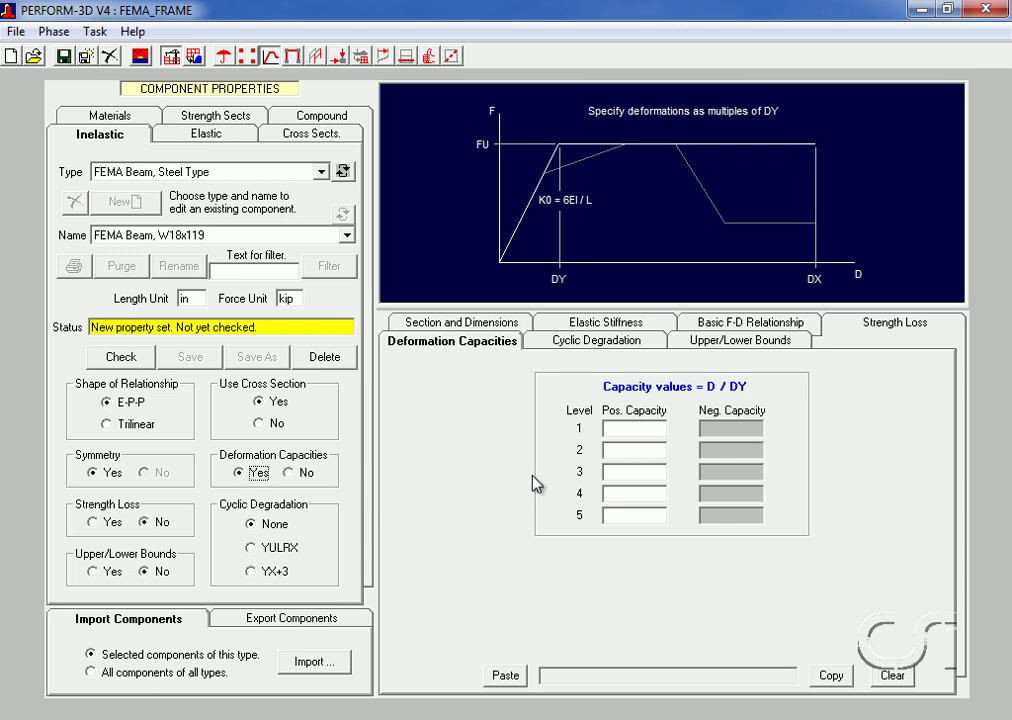
click(617, 429)
text(2)
click(616, 449)
text(6)
click(616, 471)
text(8)
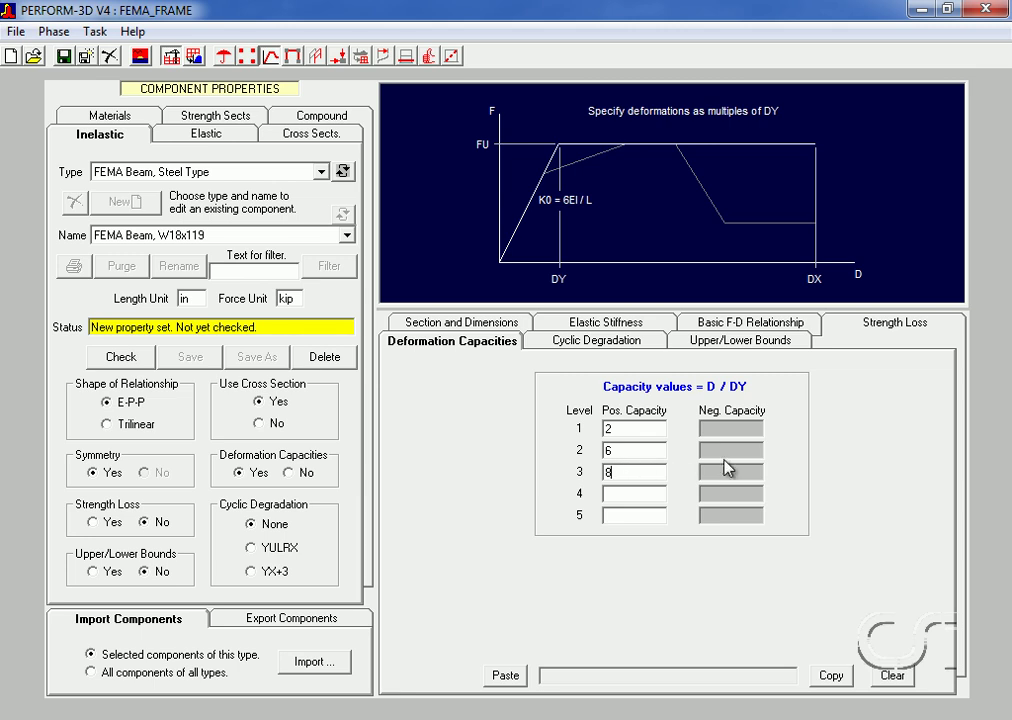
Review the beam's strength loss, upper/lower bounds and cyclic degradation settings, and check and save the component.
click(893, 330)
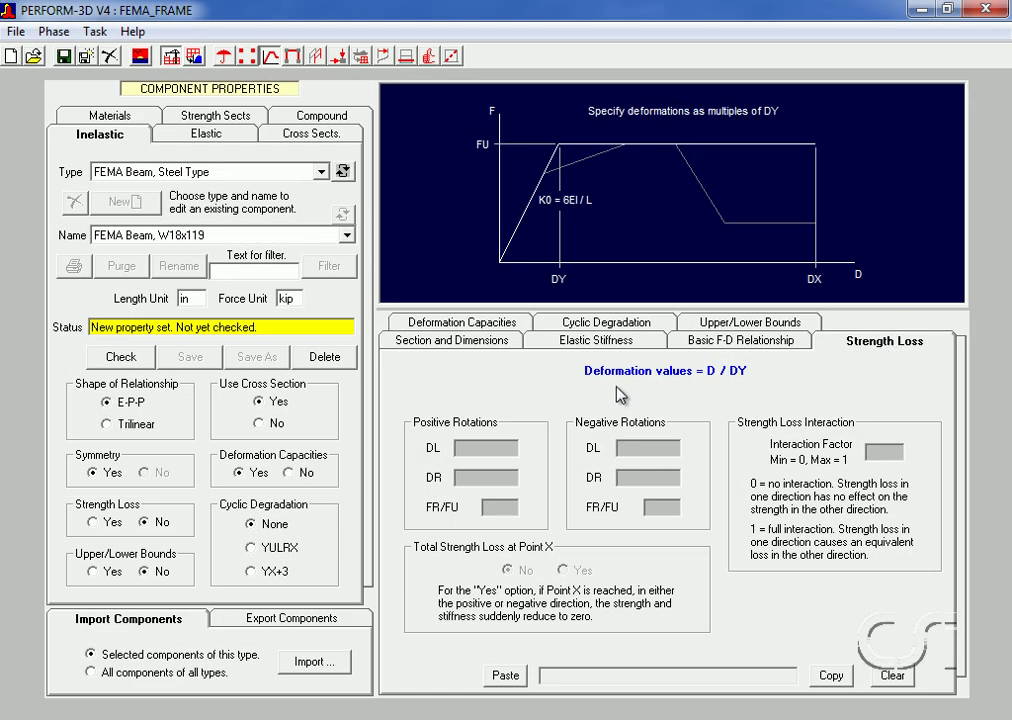
click(788, 328)
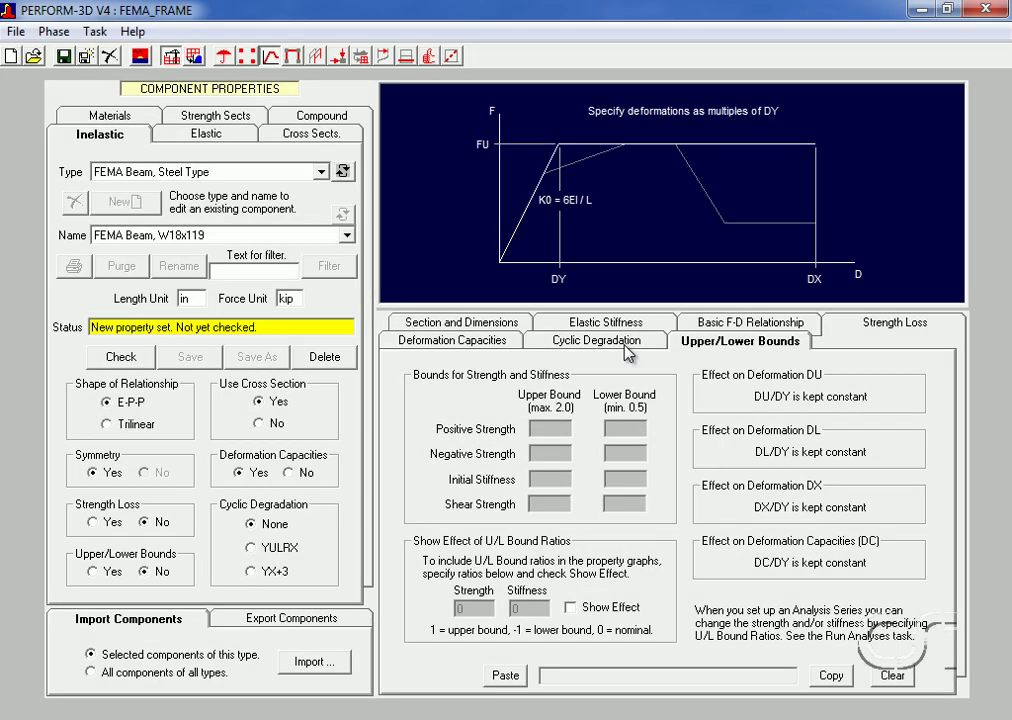
click(627, 345)
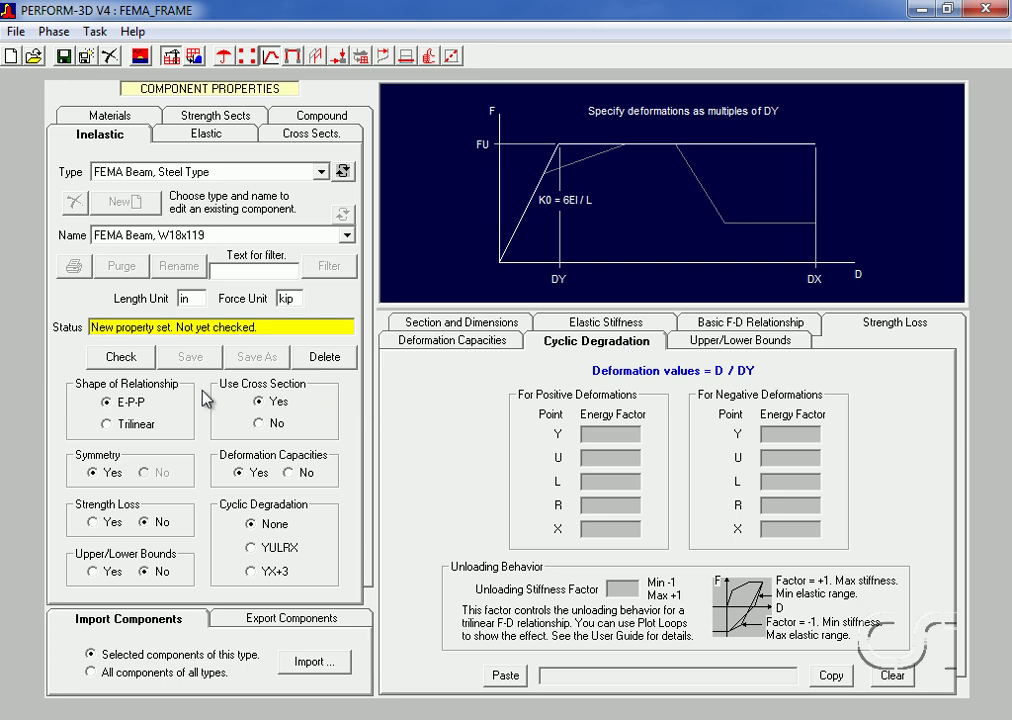
click(126, 360)
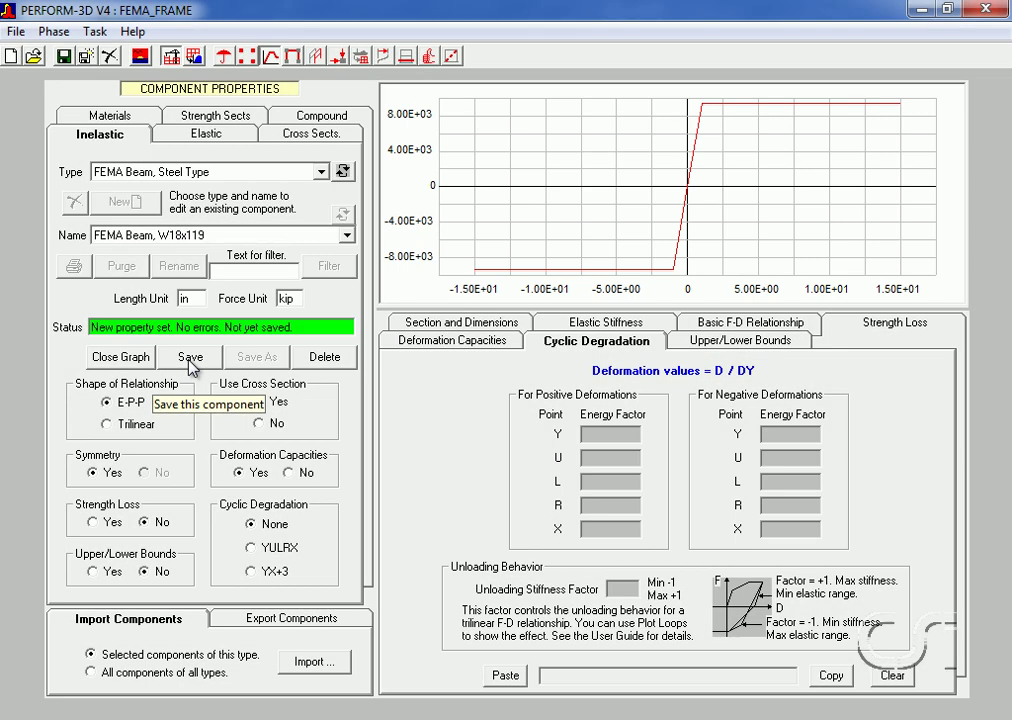
click(190, 358)
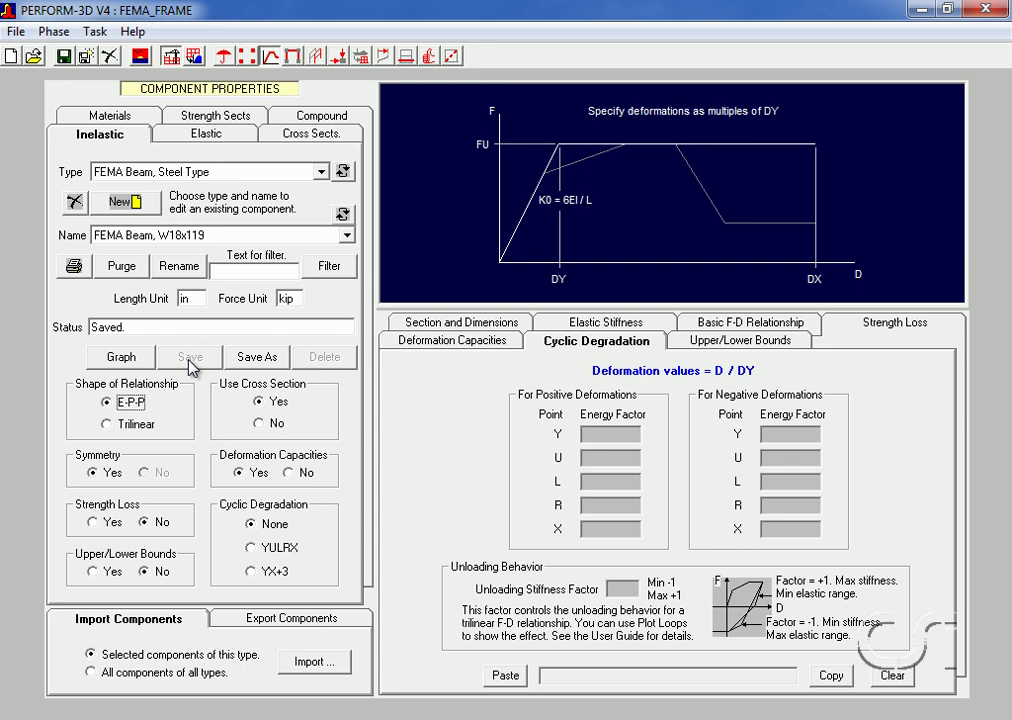
Create an inelastic component of type "FEMA Column, Steel Type" named "FEMA Column, W14x176".
click(240, 172)
drag(323, 213, 325, 226)
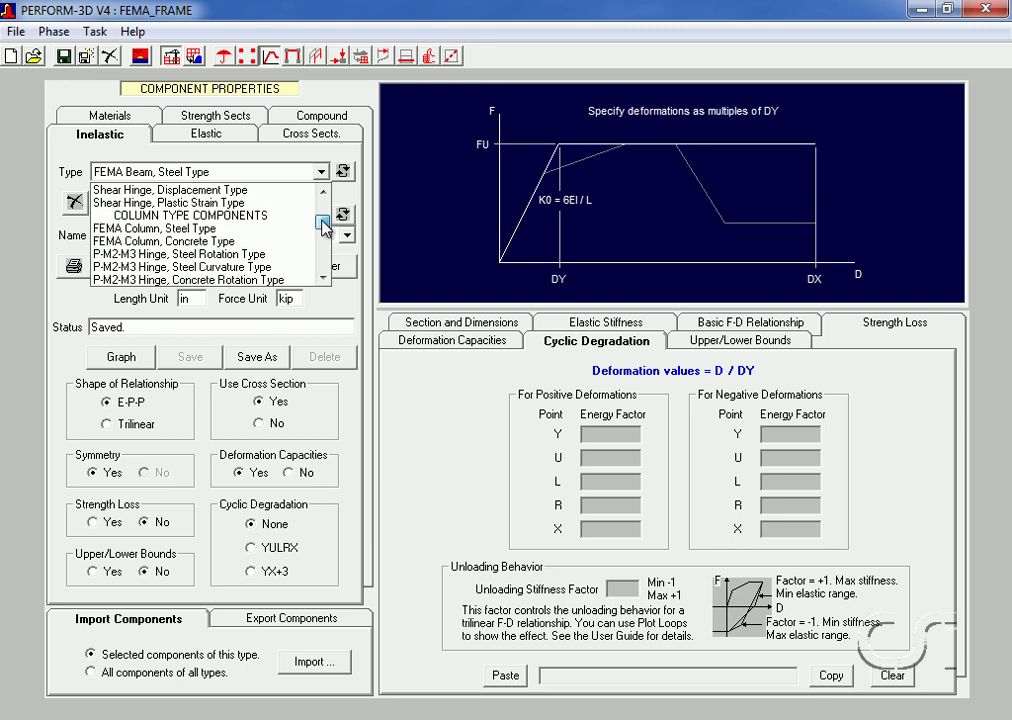
click(250, 229)
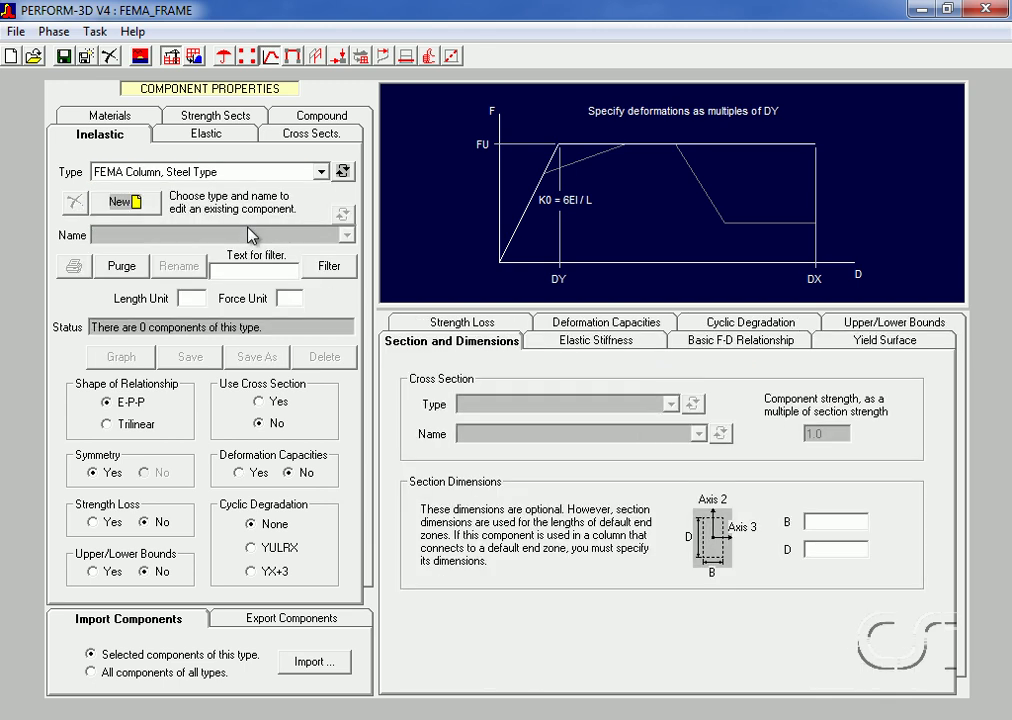
click(136, 205)
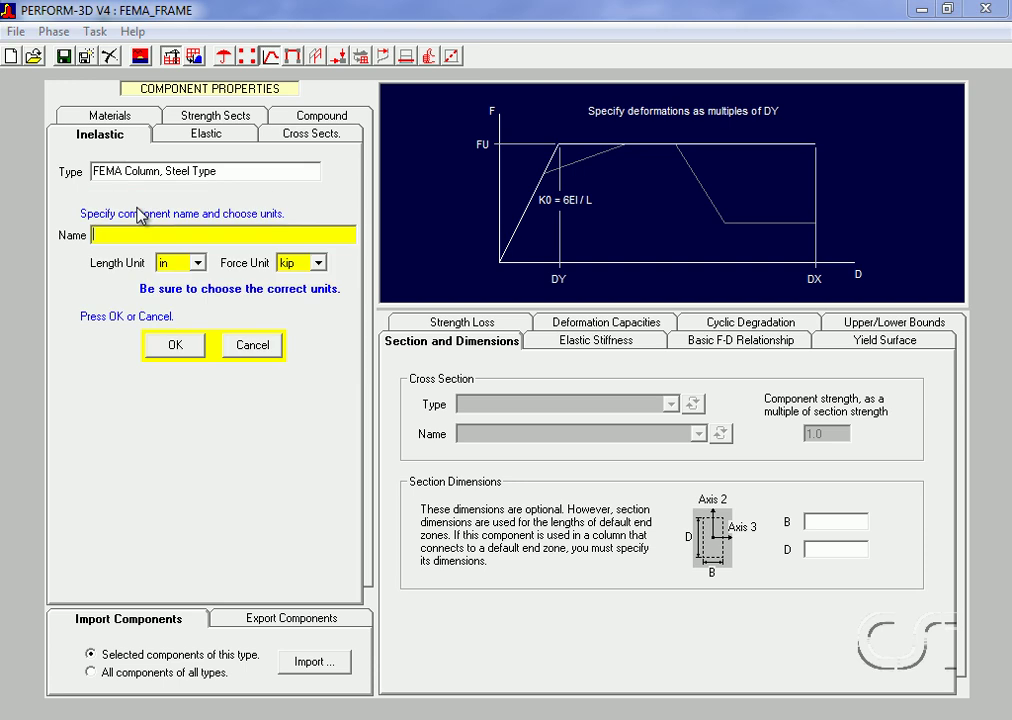
text(FEMA Column, W)
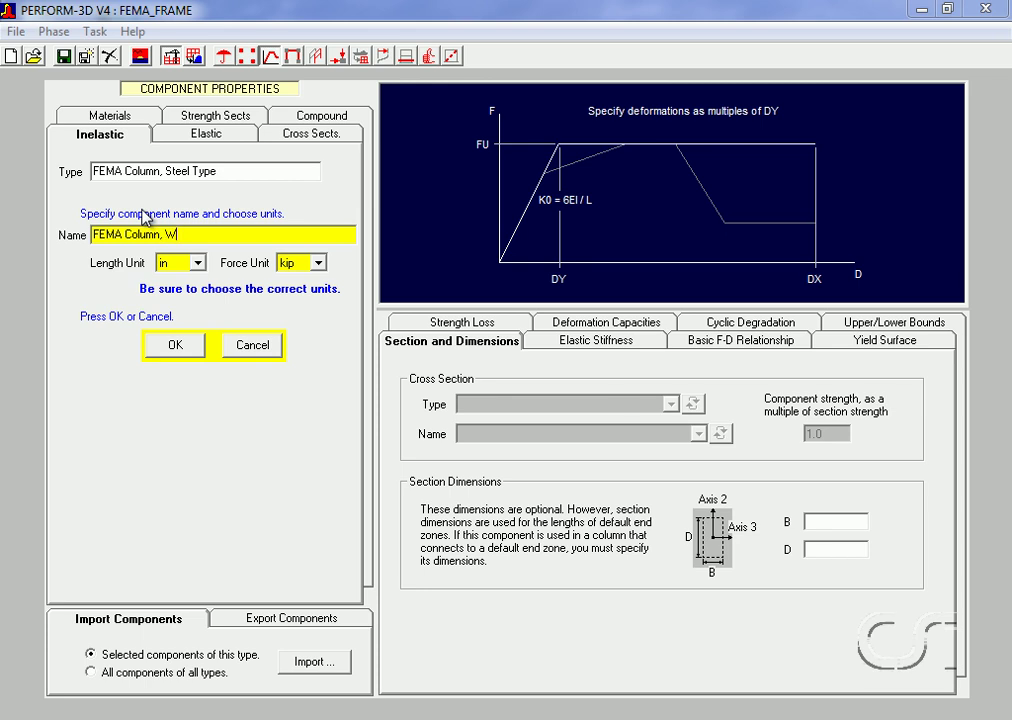
text(14x176)
click(178, 350)
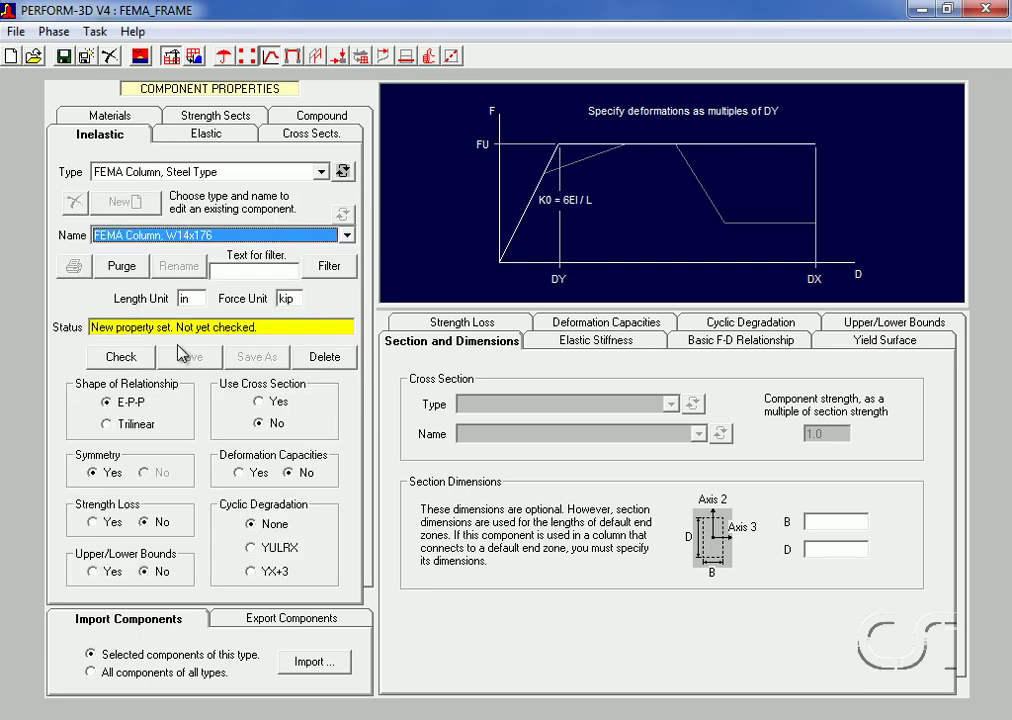
Base the FEMA column on a cross section, using the standard steel column section "COLUMN, W14x176".
click(261, 404)
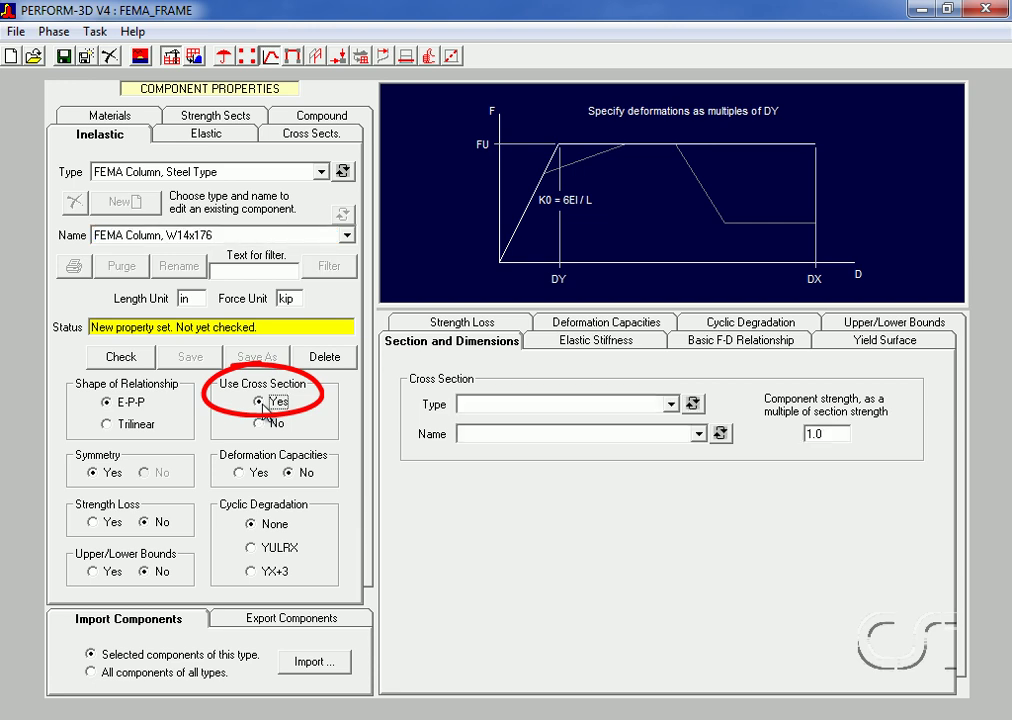
click(474, 410)
click(475, 422)
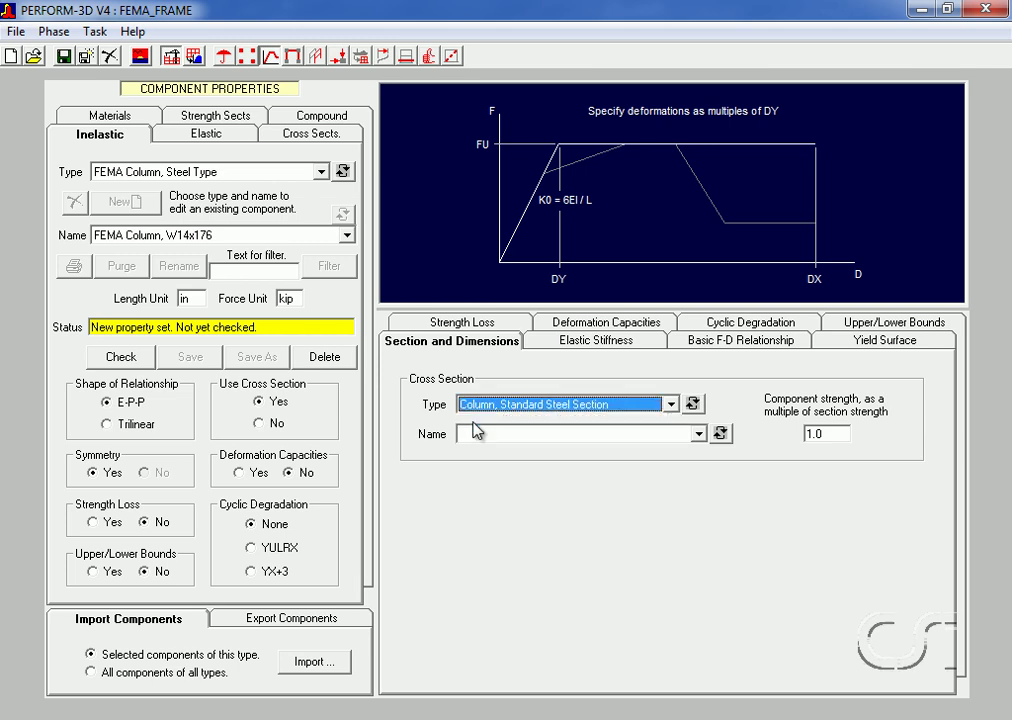
click(475, 437)
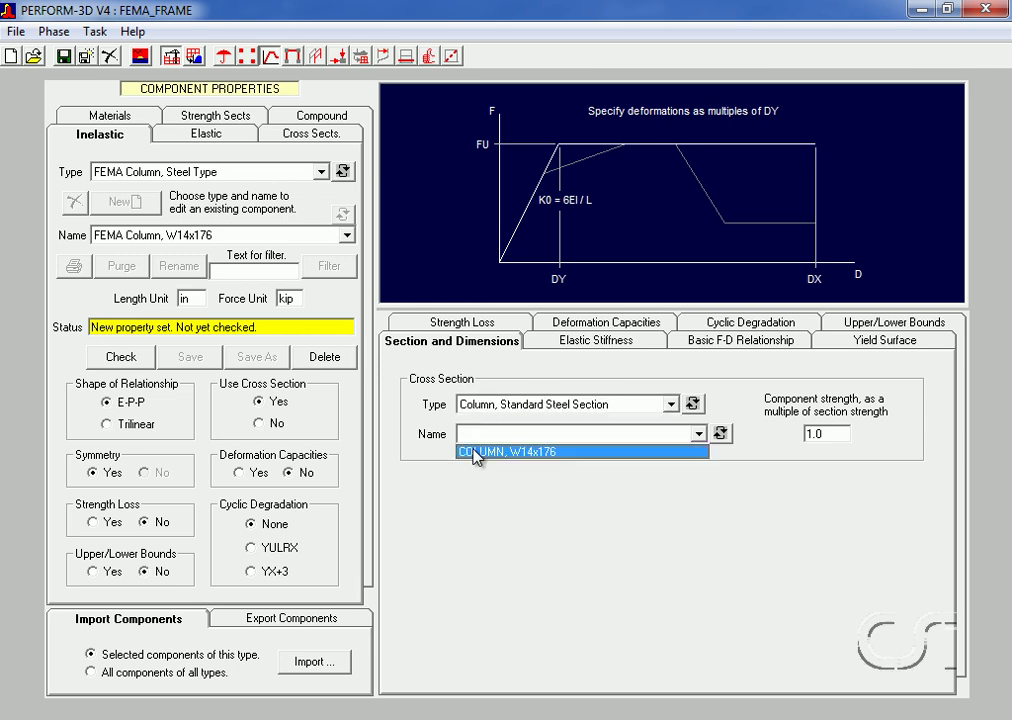
click(477, 452)
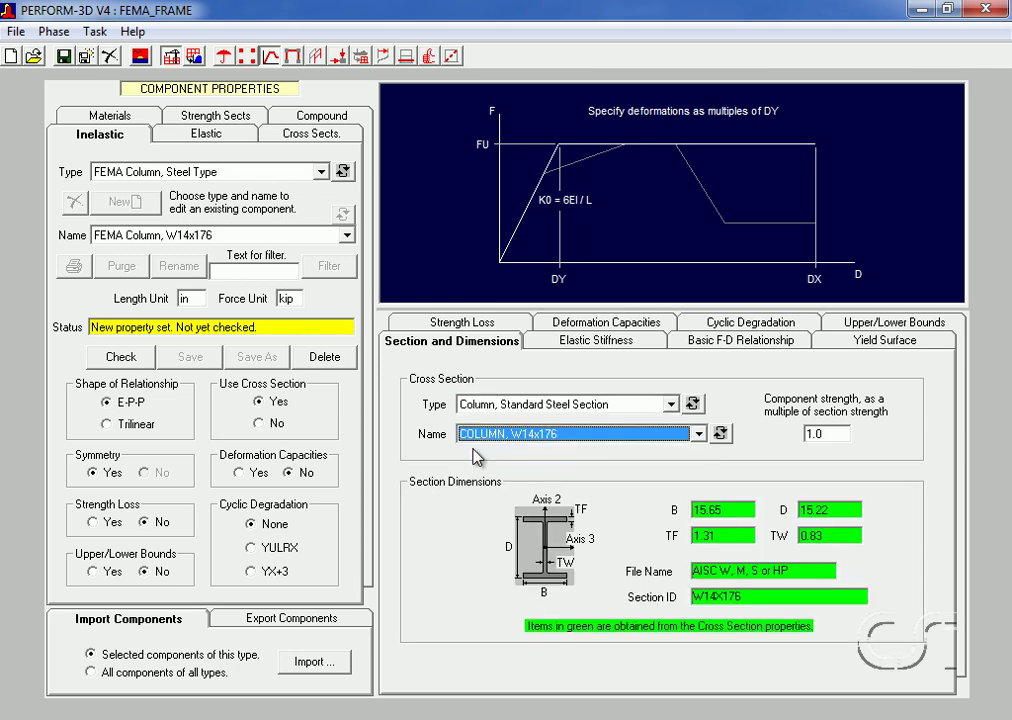
Set the column's DX deformations to 15 for tension, compression, axis 2 bending and axis 3 bending.
click(763, 343)
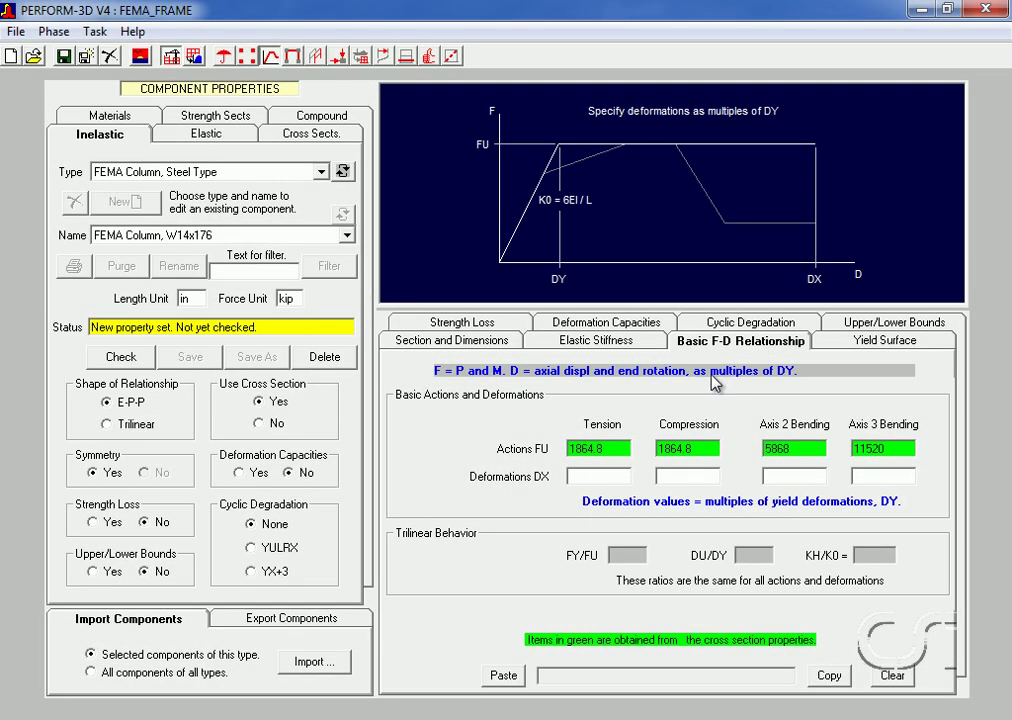
click(611, 475)
text(15)
click(662, 479)
text(15)
click(784, 478)
text(15)
click(867, 481)
text(15)
Enable the column's deformation capacities with axis 3 bending values 2, 6 and 8 for levels 1 to 3 and an axis 2 to axis 3 ratio of 1.
click(240, 477)
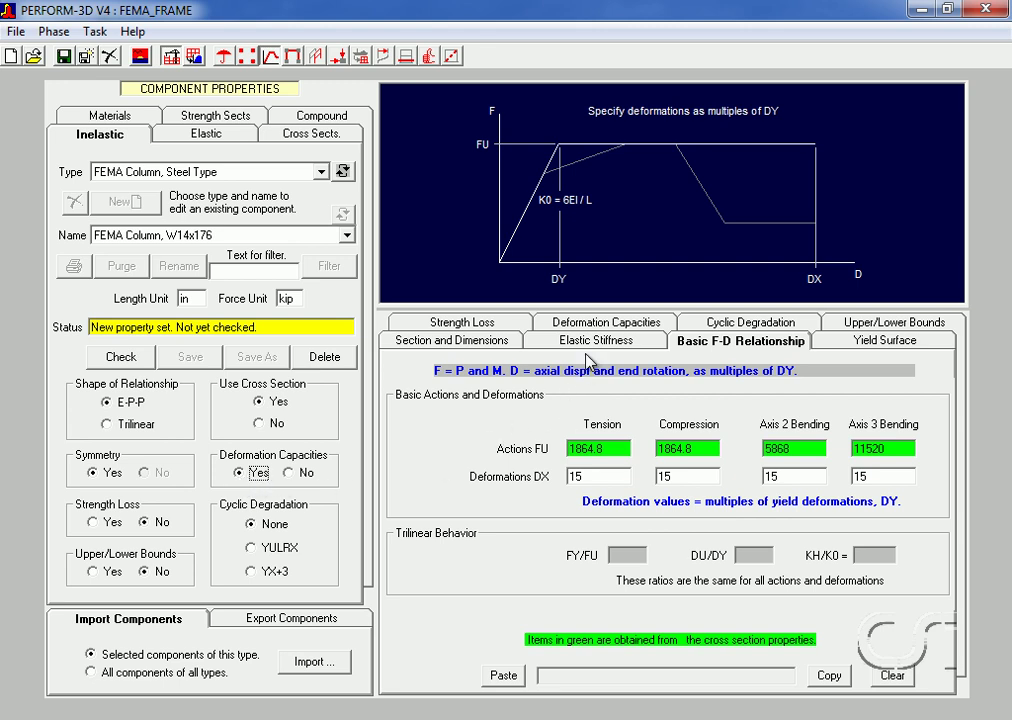
click(600, 326)
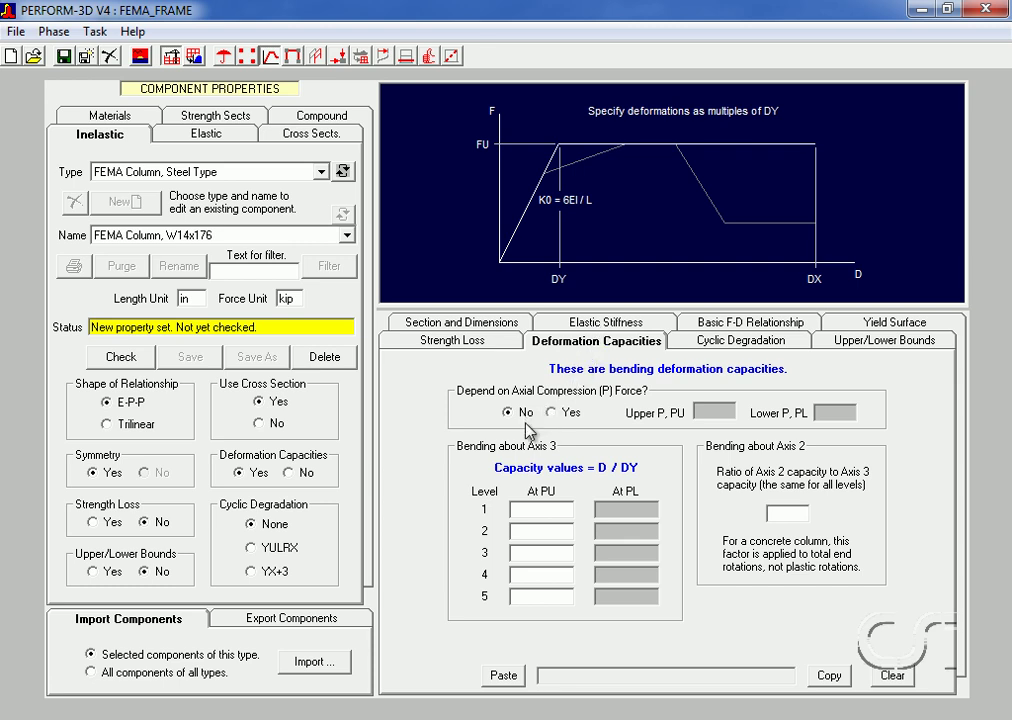
click(530, 510)
text(2)
click(530, 532)
text(6)
click(530, 552)
text(8)
click(787, 515)
text(1)
Review the column's strength loss, bounds, cyclic degradation and yield surface settings, and check and save the component.
click(502, 342)
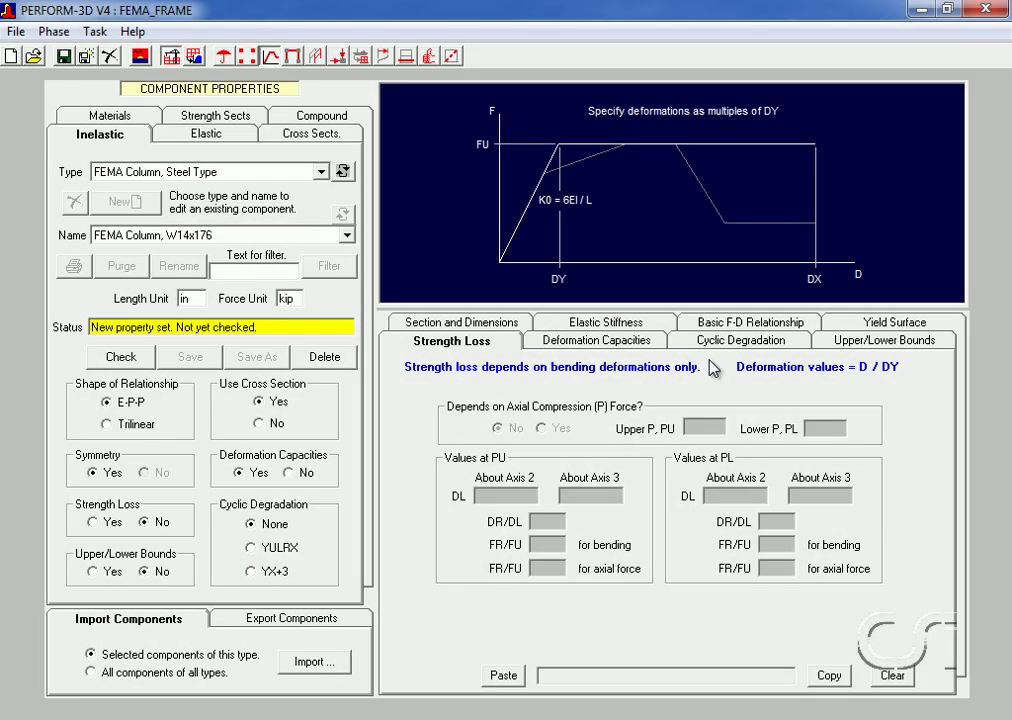
click(868, 345)
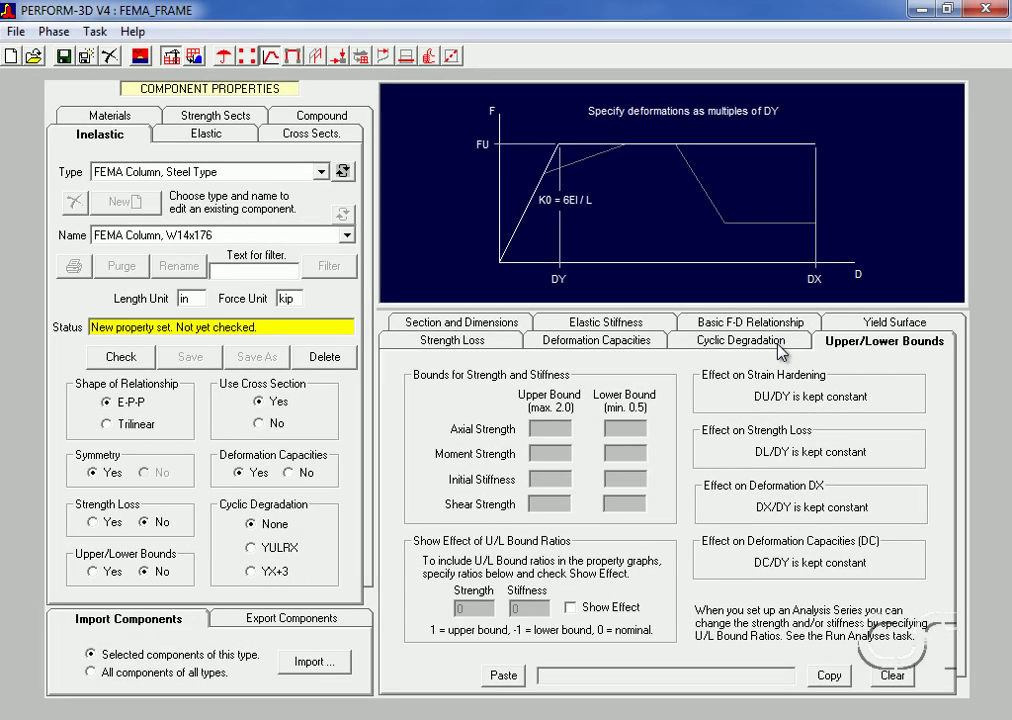
click(781, 345)
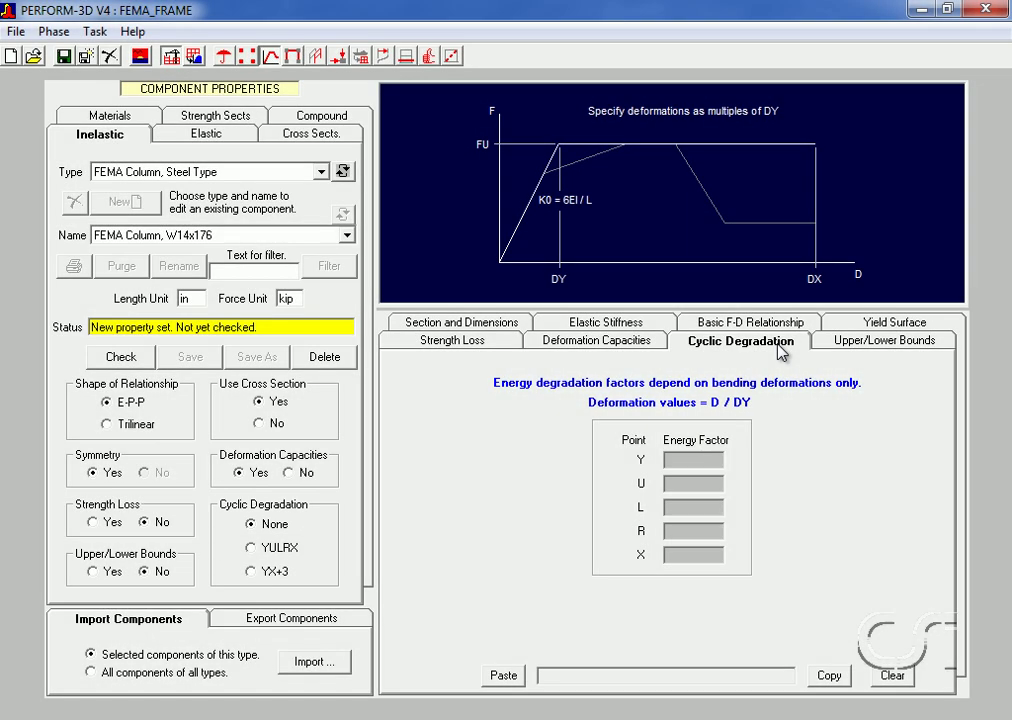
click(930, 322)
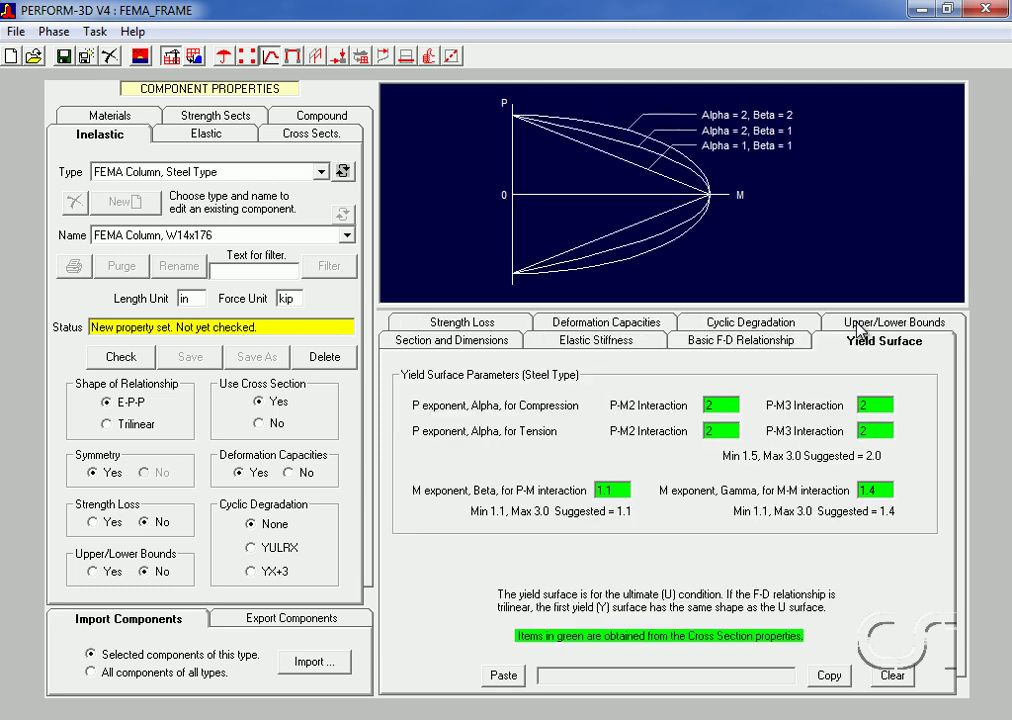
click(503, 345)
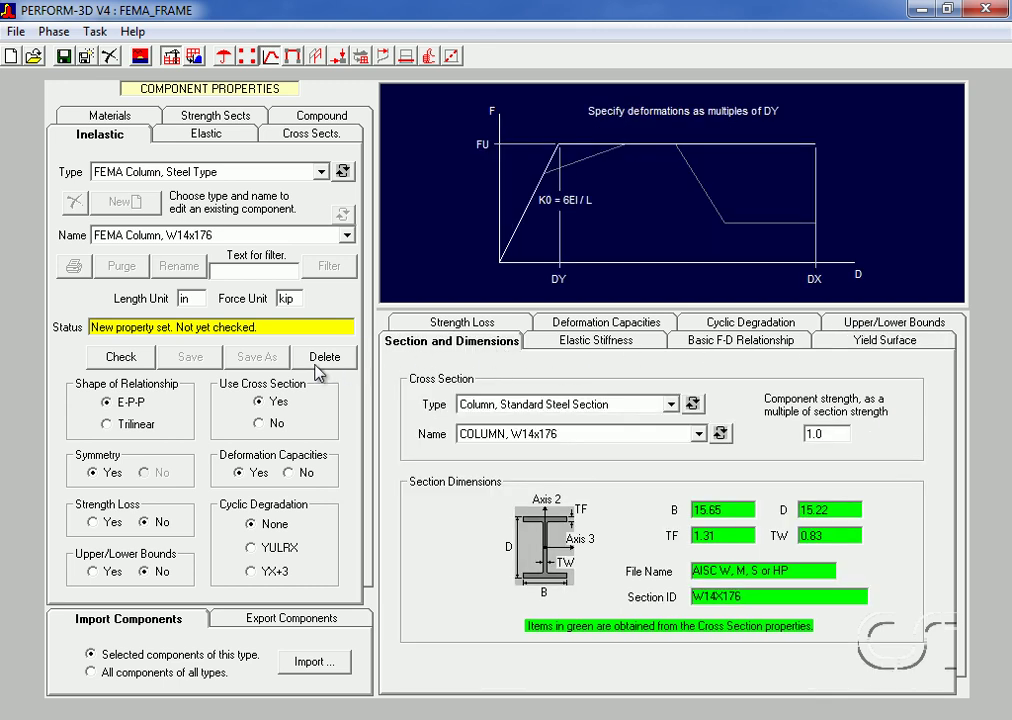
click(121, 357)
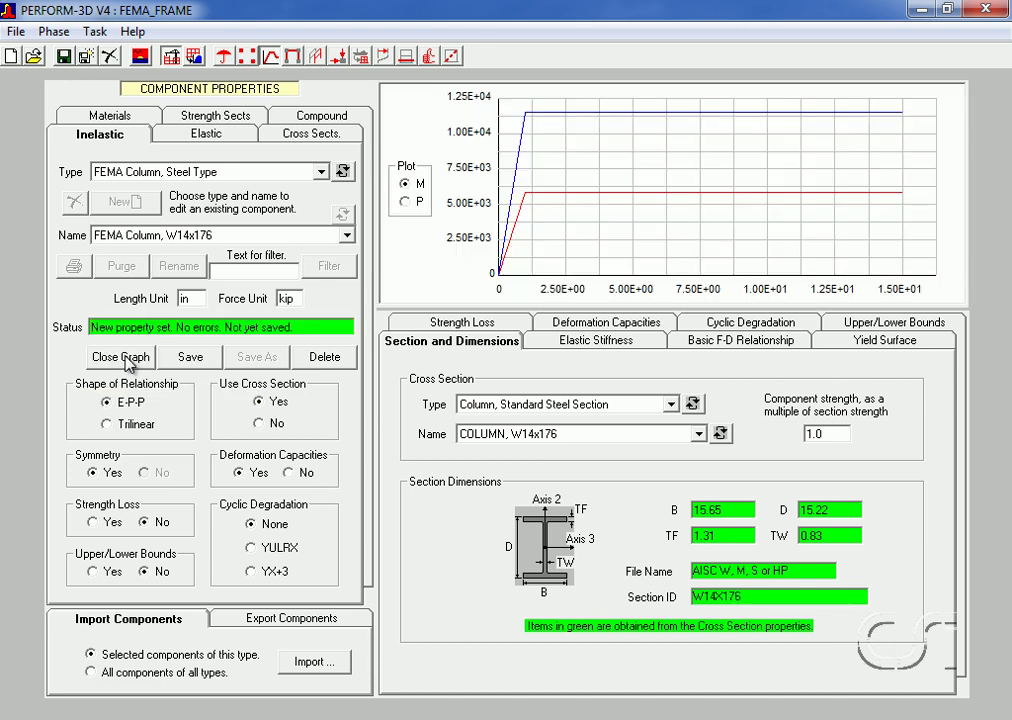
click(190, 360)
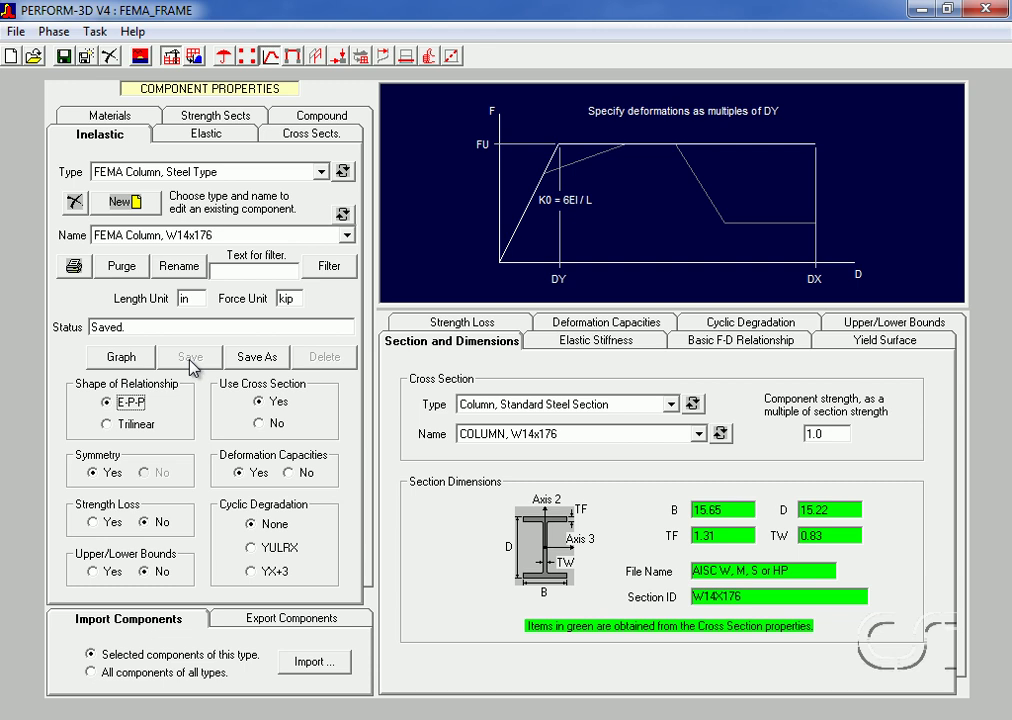
Examine the default end zone properties among the elastic components for beams and columns.
click(207, 140)
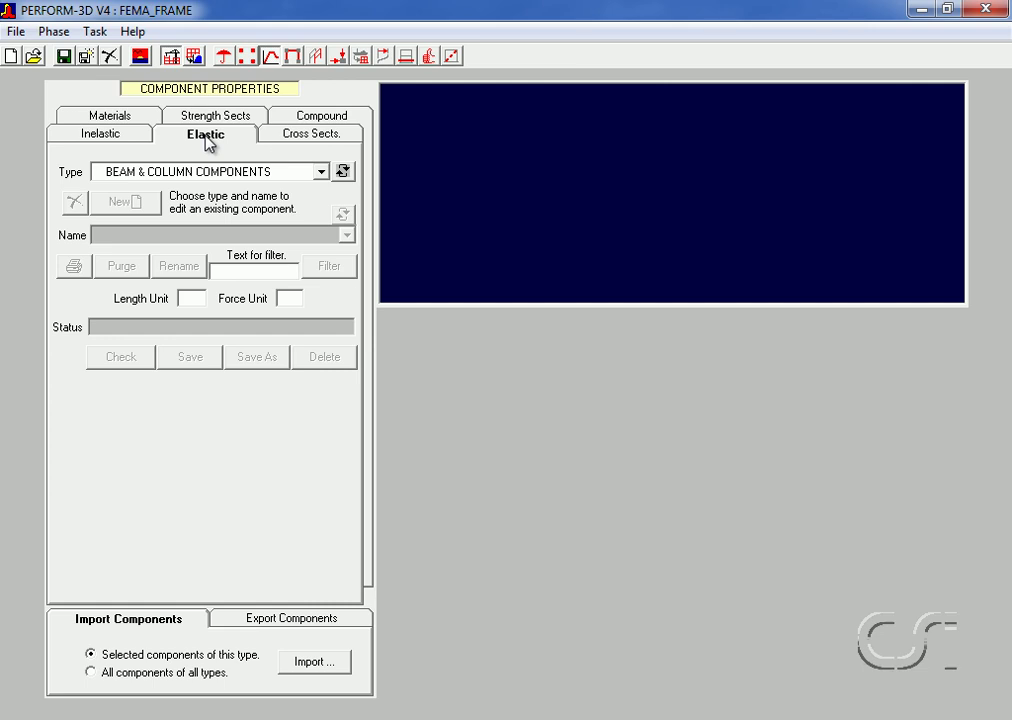
click(203, 172)
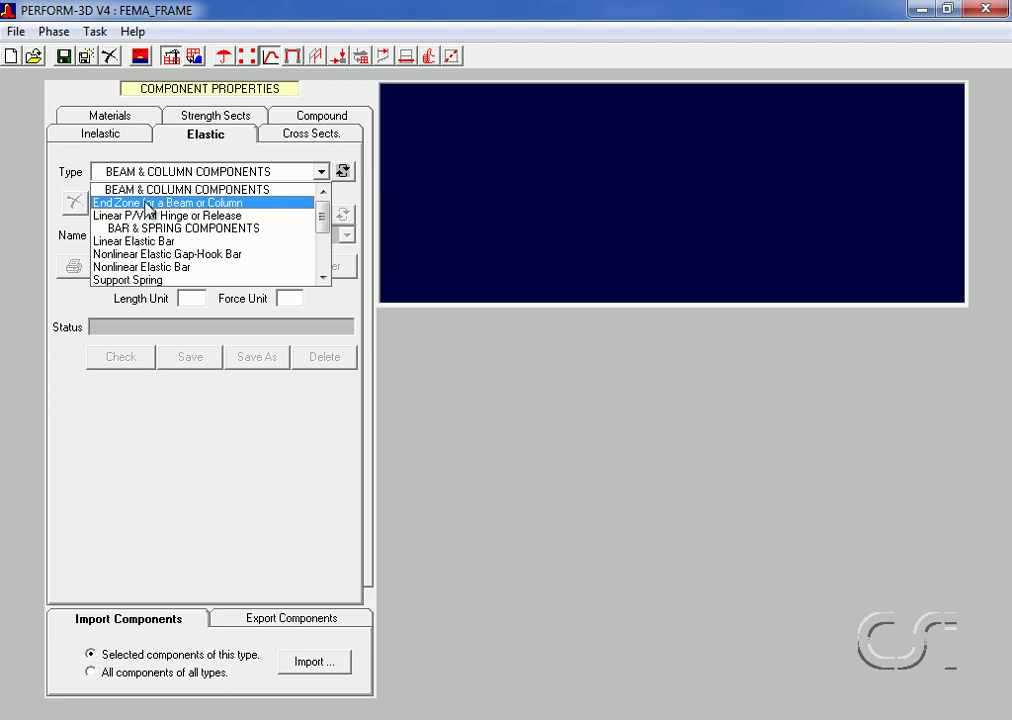
click(189, 203)
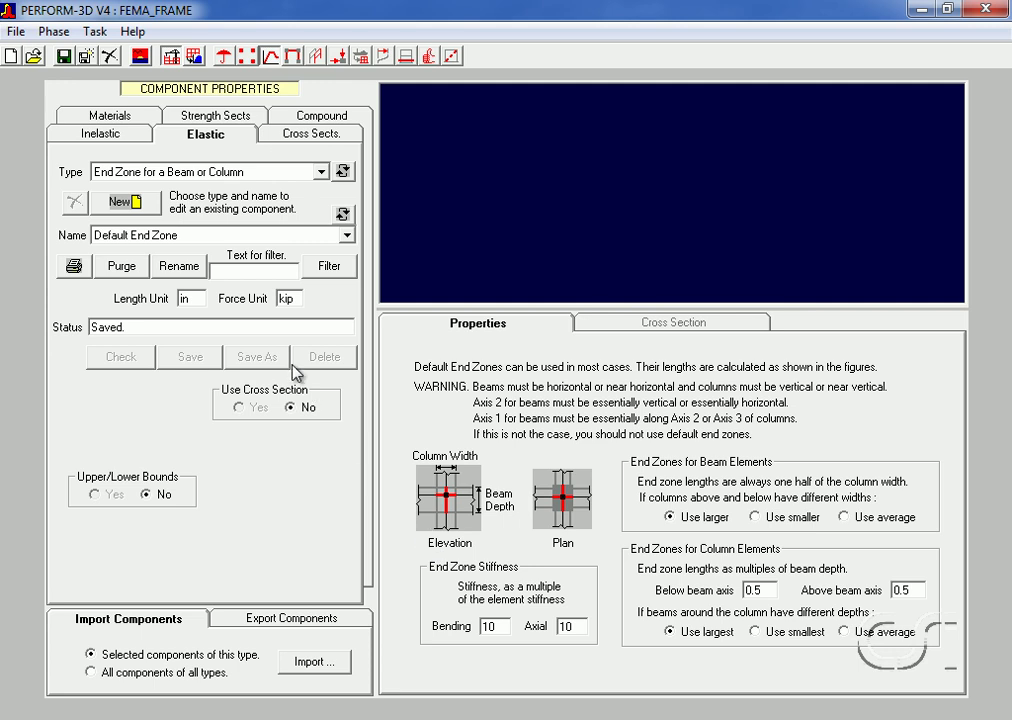
Create an elastic component of type "Linear P/V/M Hinge or Release" named "Column Moment Release".
click(178, 180)
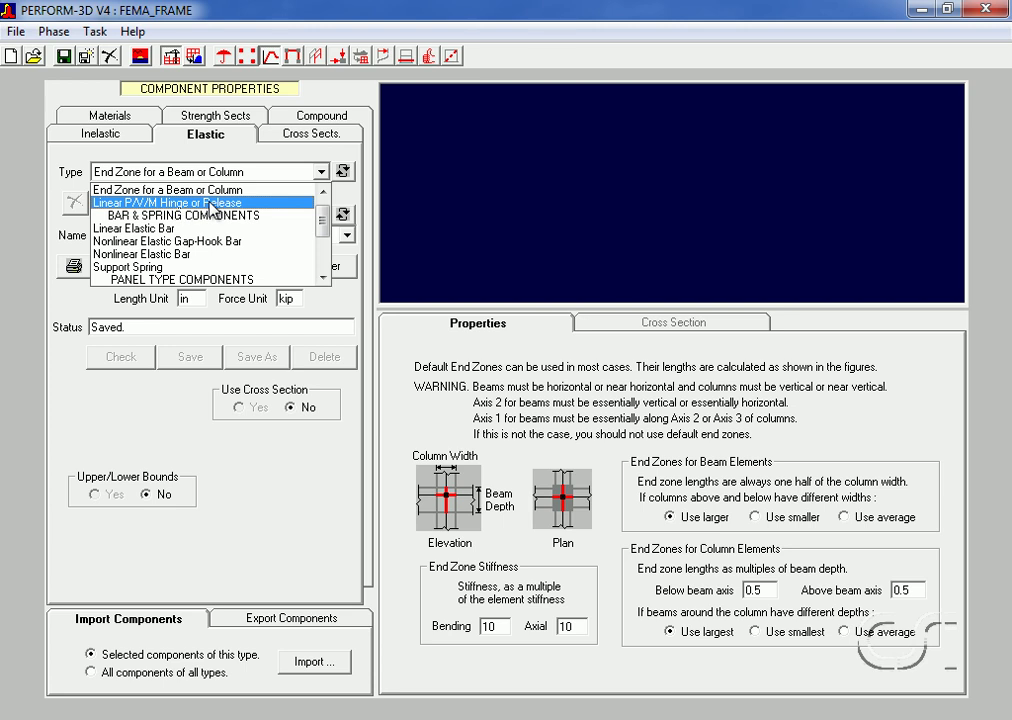
click(211, 205)
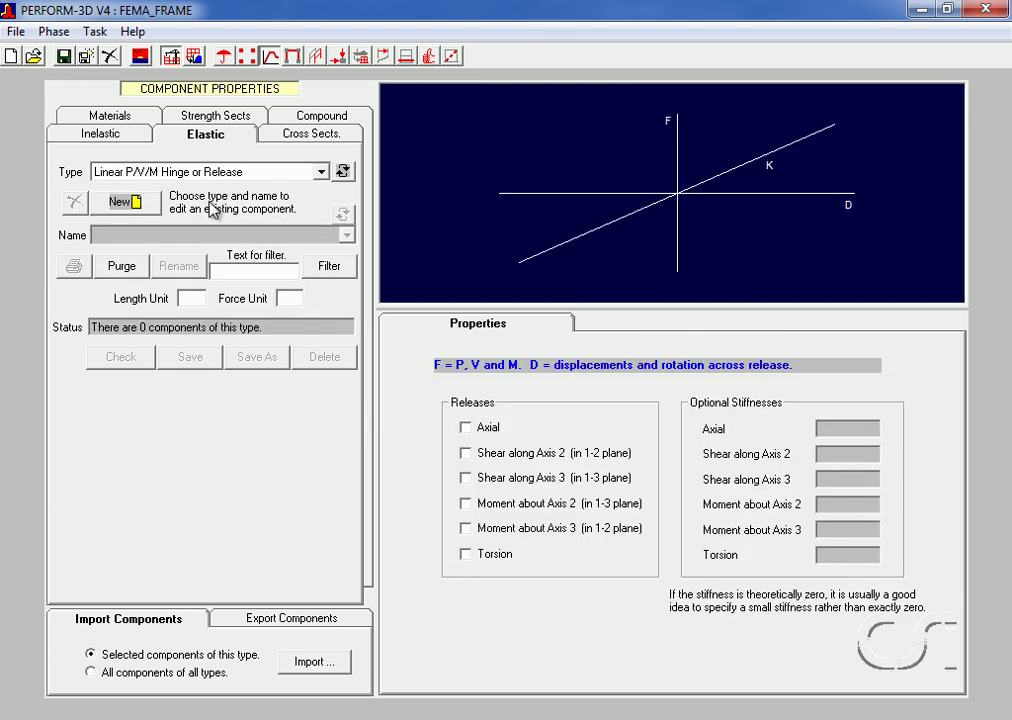
click(136, 201)
text(Column Moment Release)
click(164, 340)
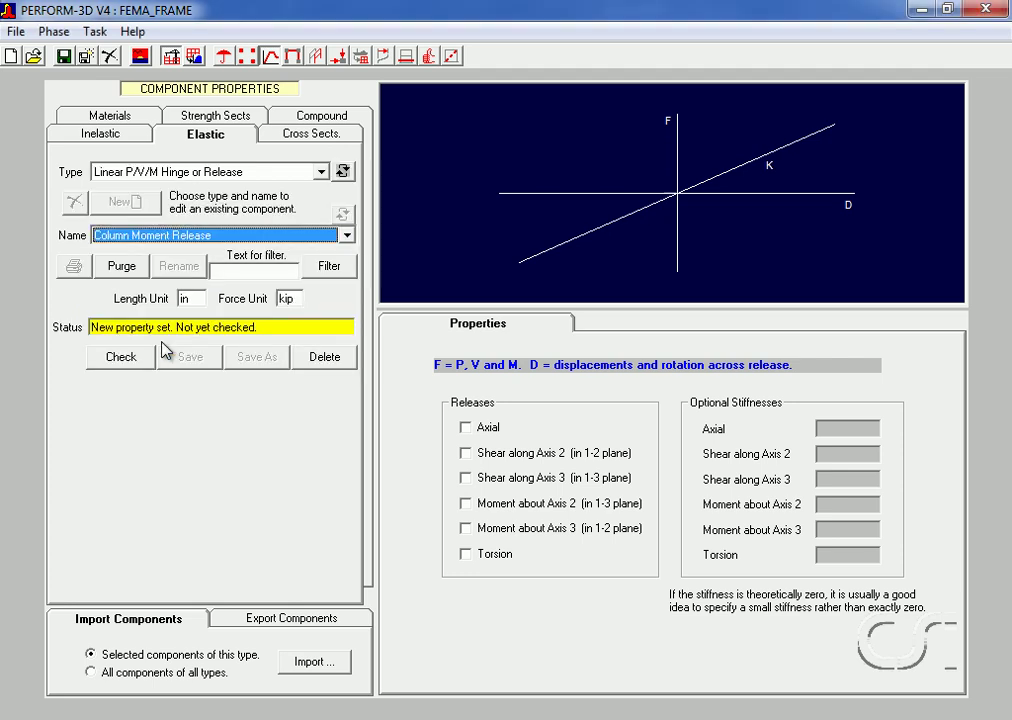
Release the moment about Axis 3 with an optional stiffness of 0.001, and check and save the component.
click(466, 530)
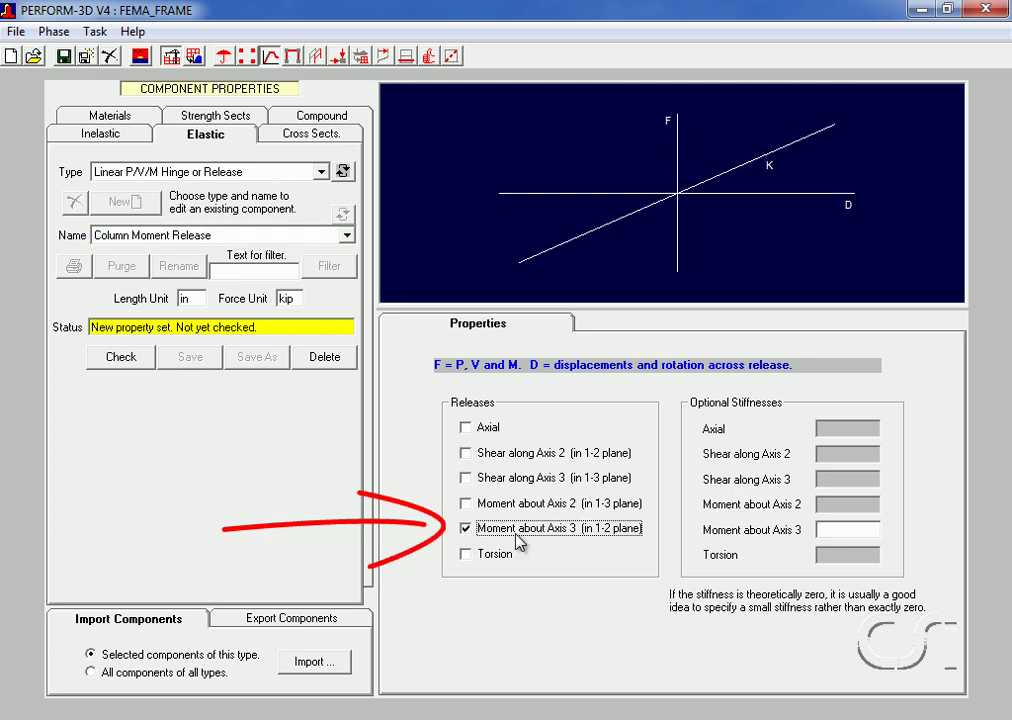
click(853, 531)
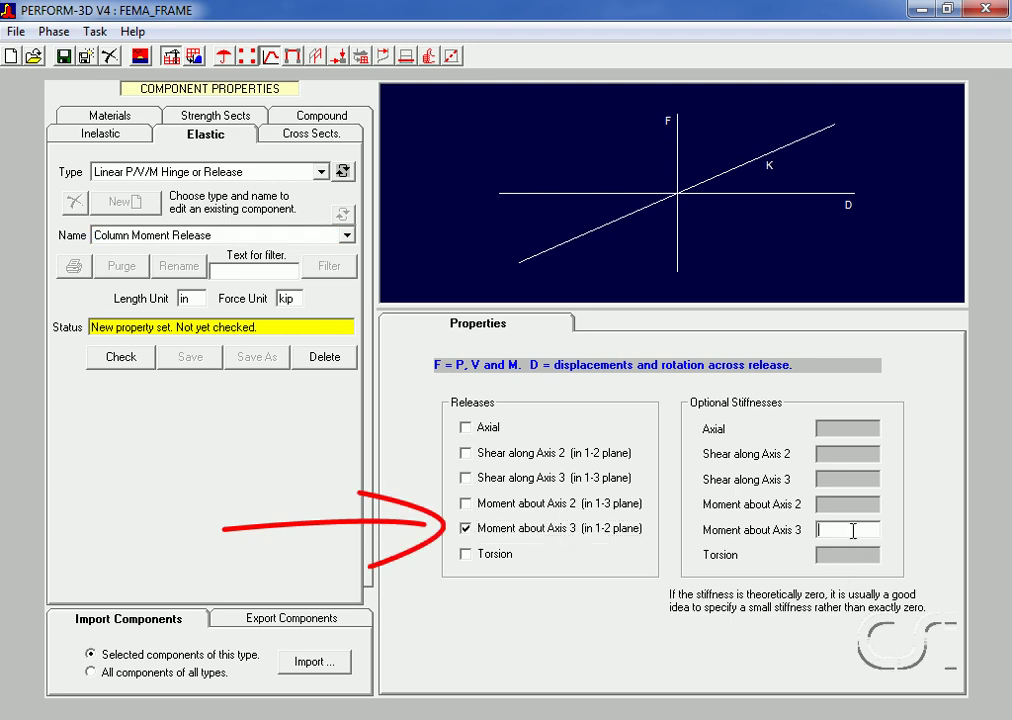
text(0.001)
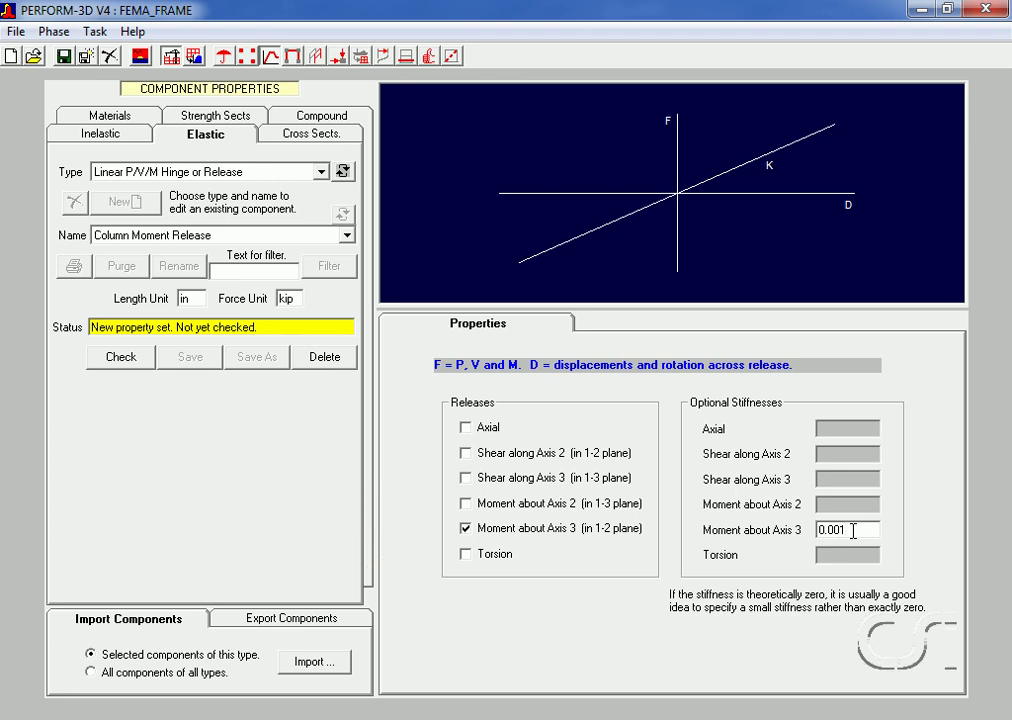
click(113, 360)
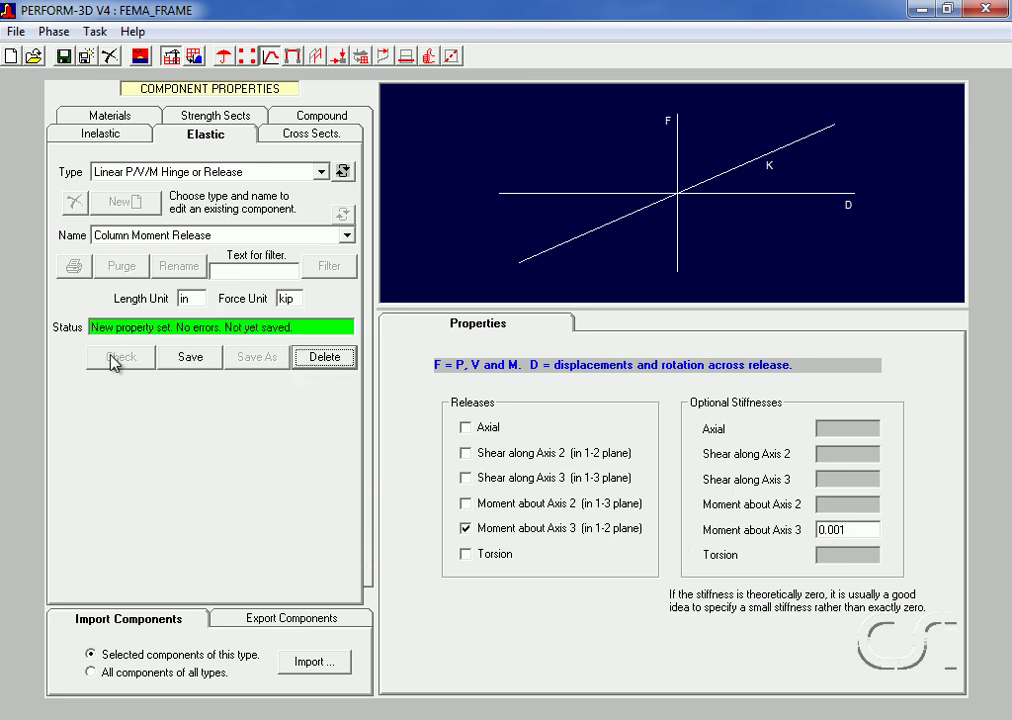
click(191, 358)
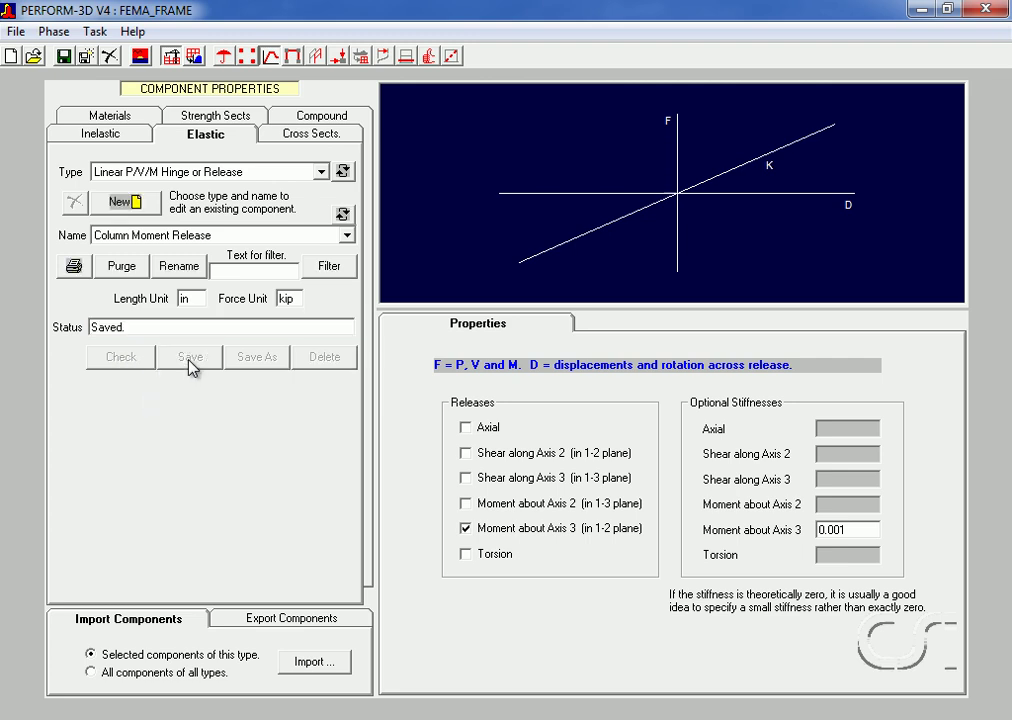
Create a compound component of type "Frame Member Compound Component" named "BEAM" in in and kip units.
click(321, 120)
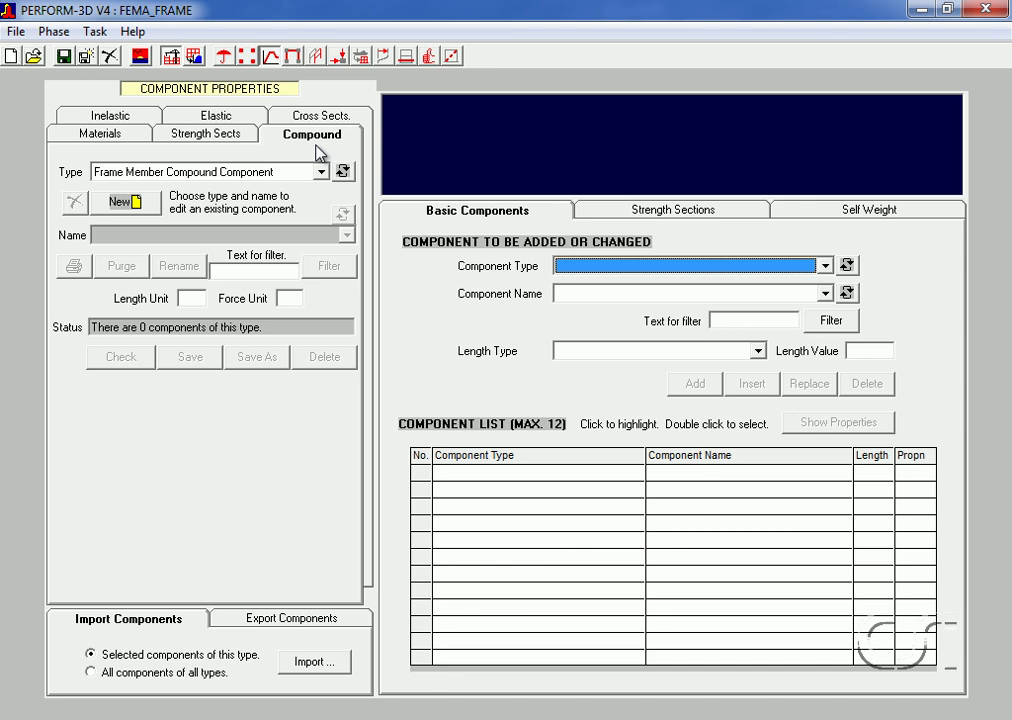
click(286, 174)
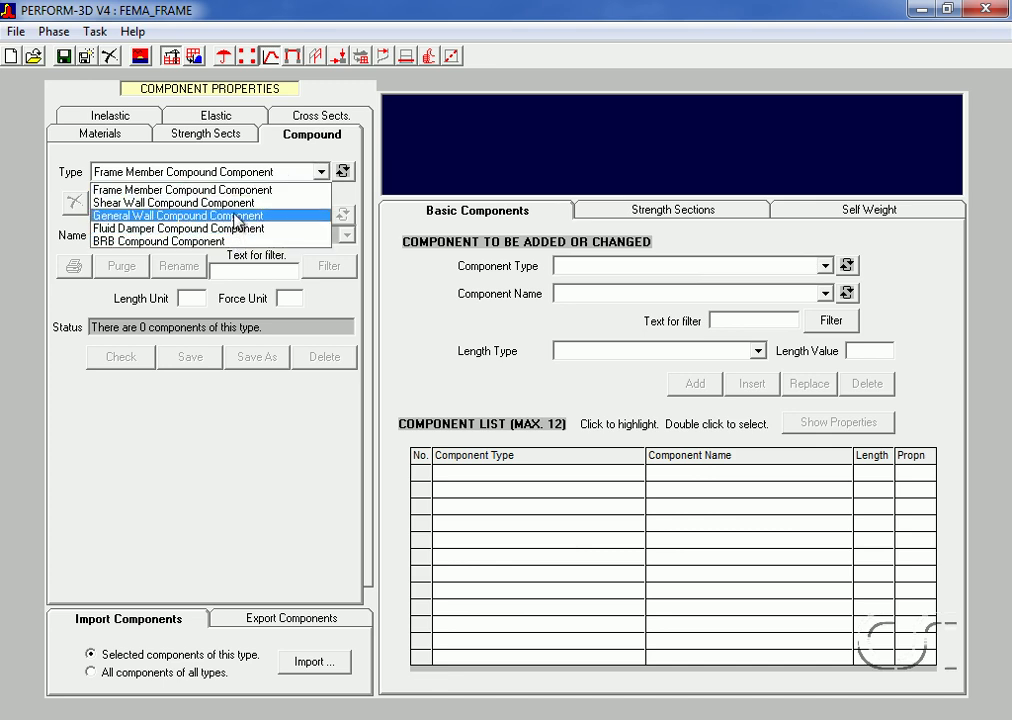
click(236, 190)
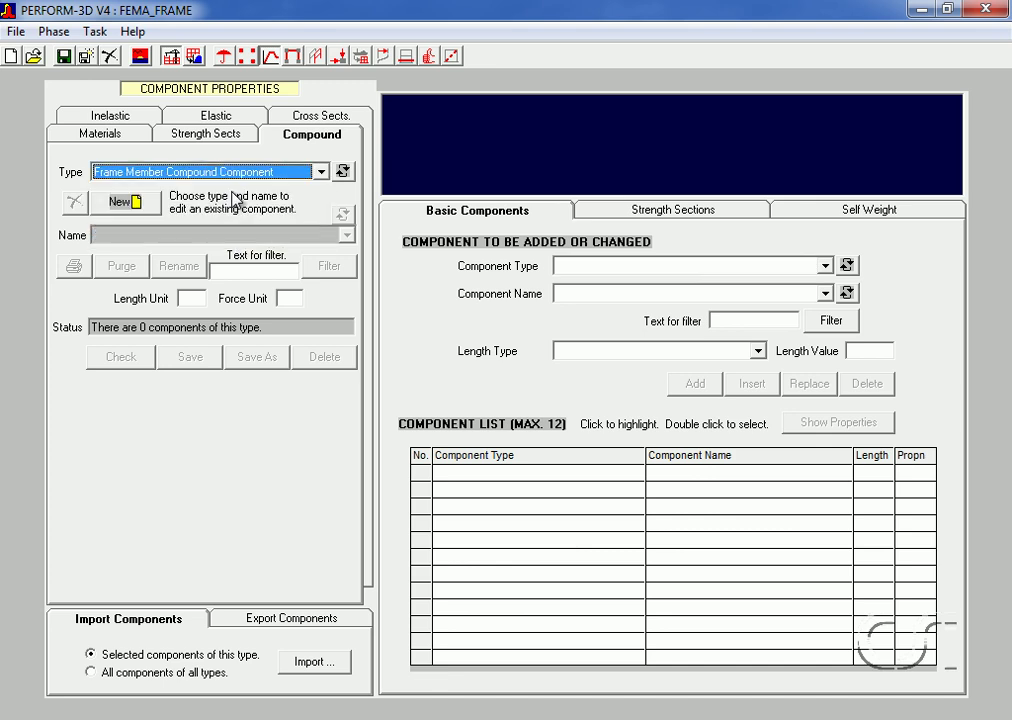
click(150, 206)
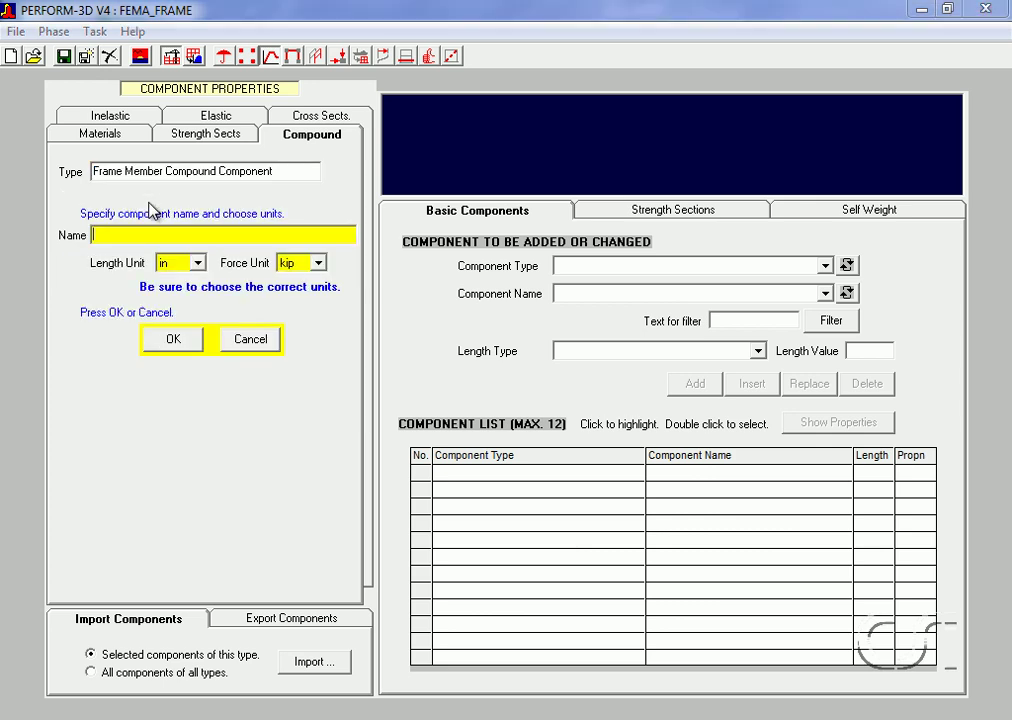
text(BEAM)
click(172, 339)
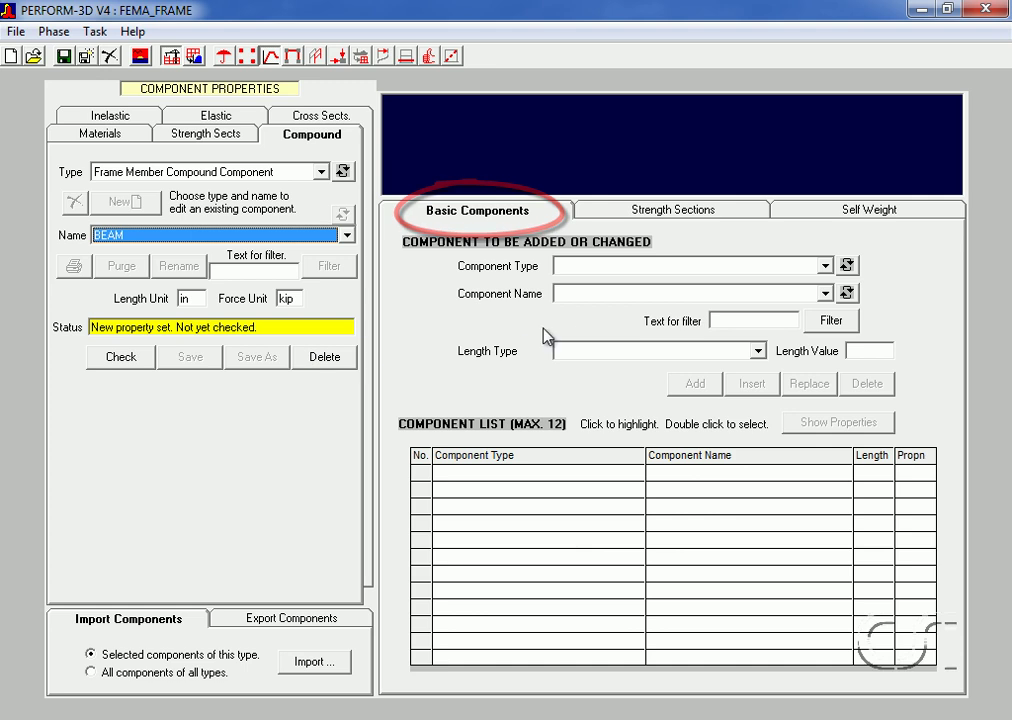
Add the Default End Zone, with length based on adjacent beam or column size, as BEAM's first basic component.
click(633, 268)
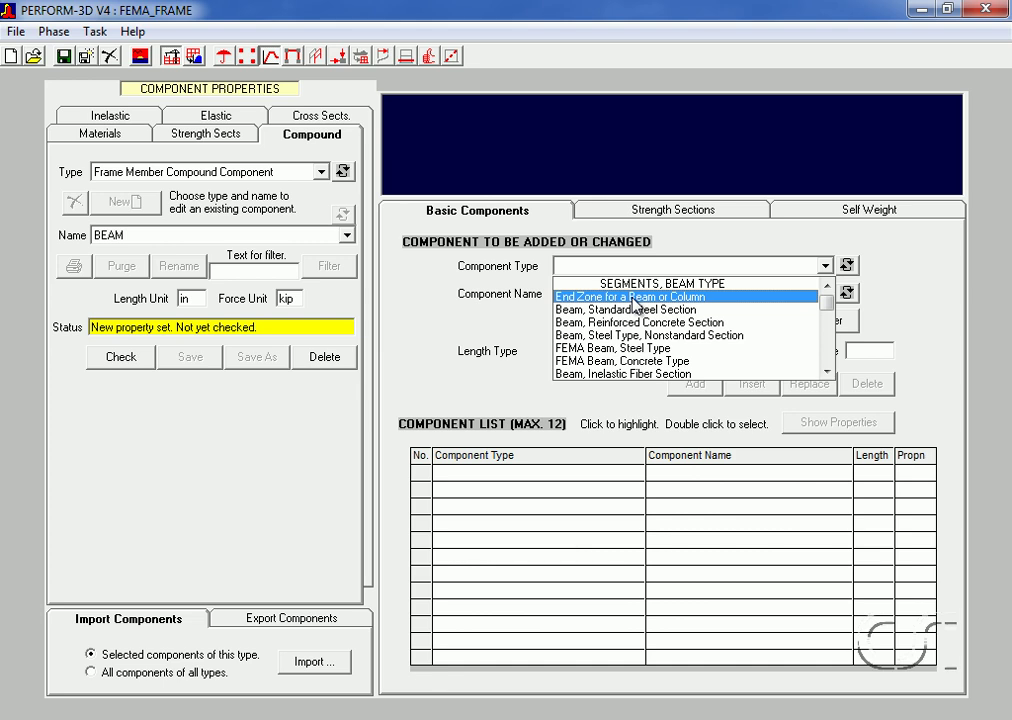
click(633, 299)
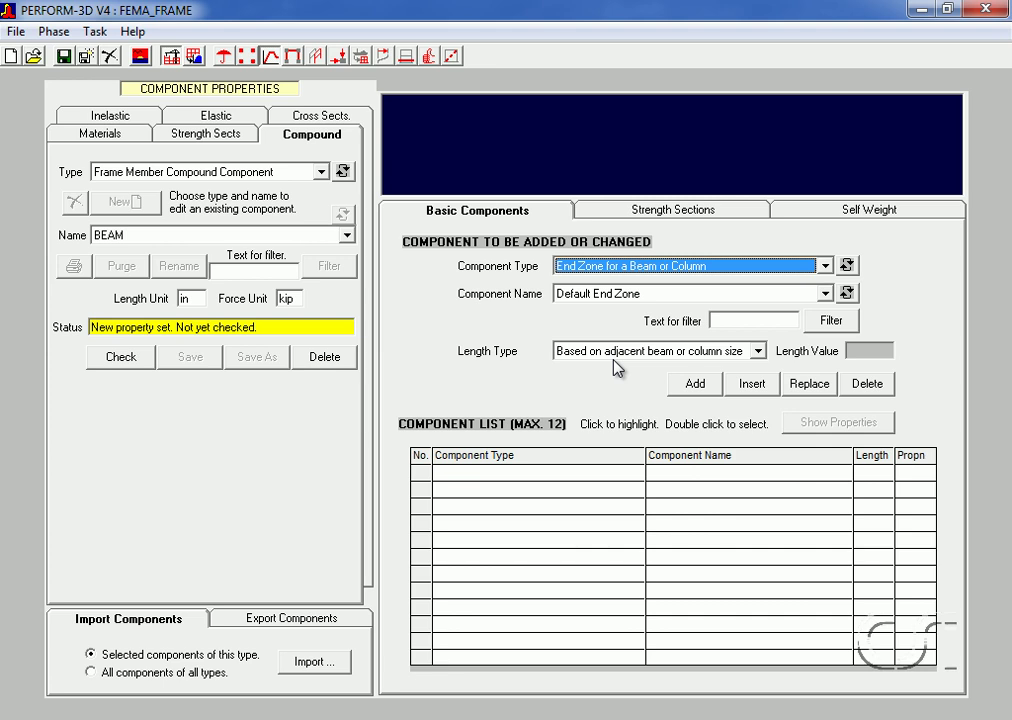
click(702, 387)
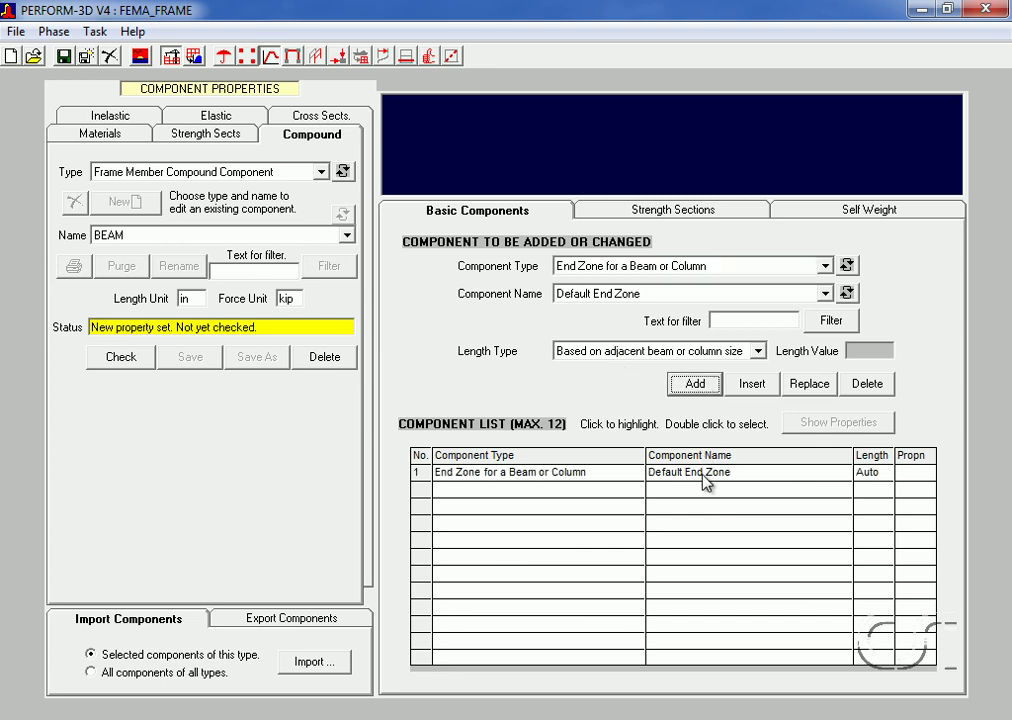
Add two "FEMA Beam, W18x119" steel segments to BEAM, each with a 0.5 proportion of the unassigned length.
click(714, 266)
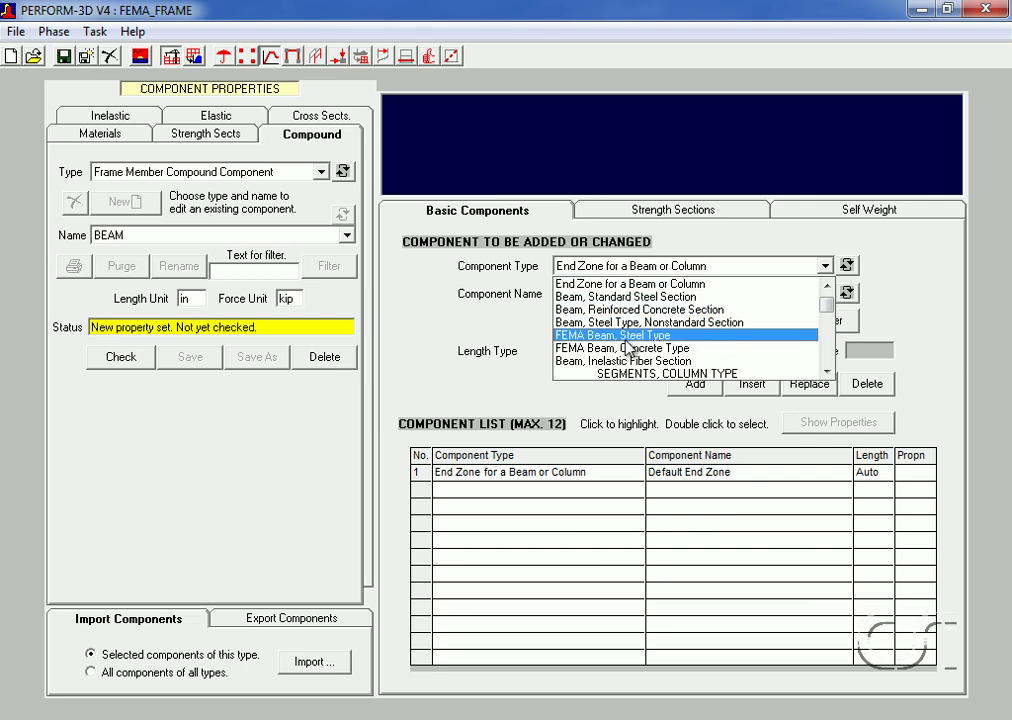
click(657, 336)
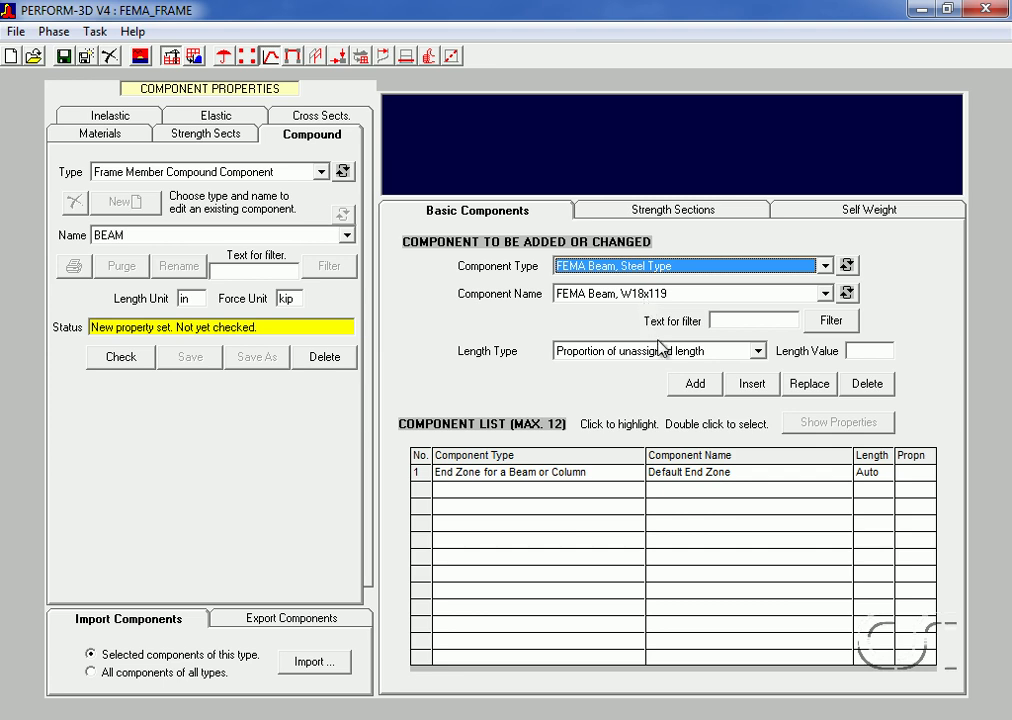
click(852, 350)
text(0.5)
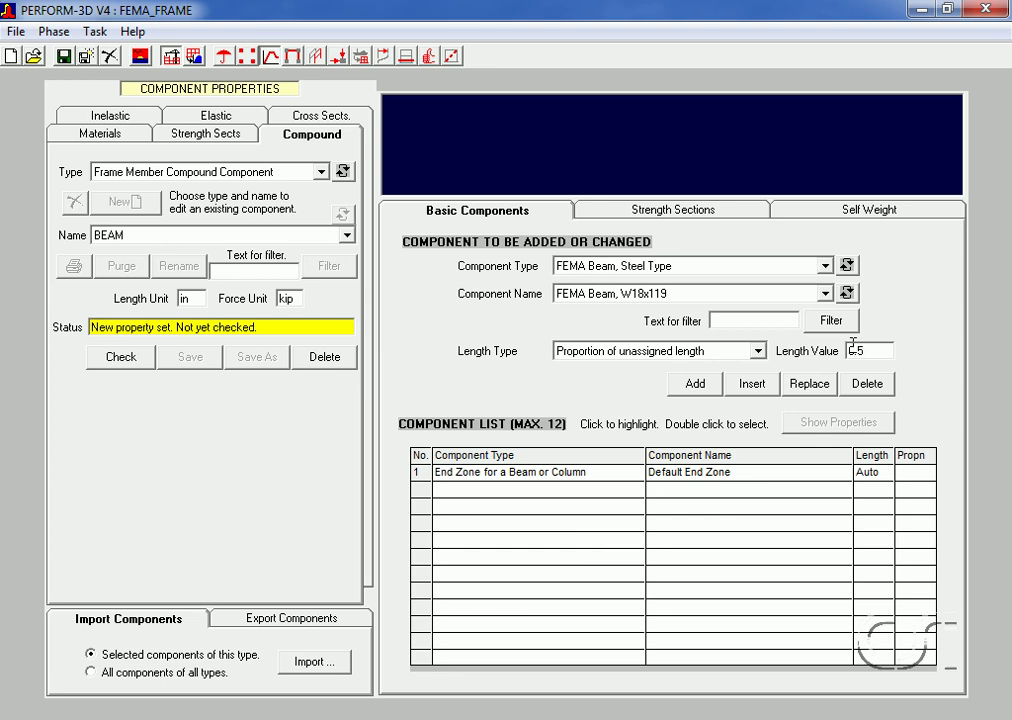
click(695, 384)
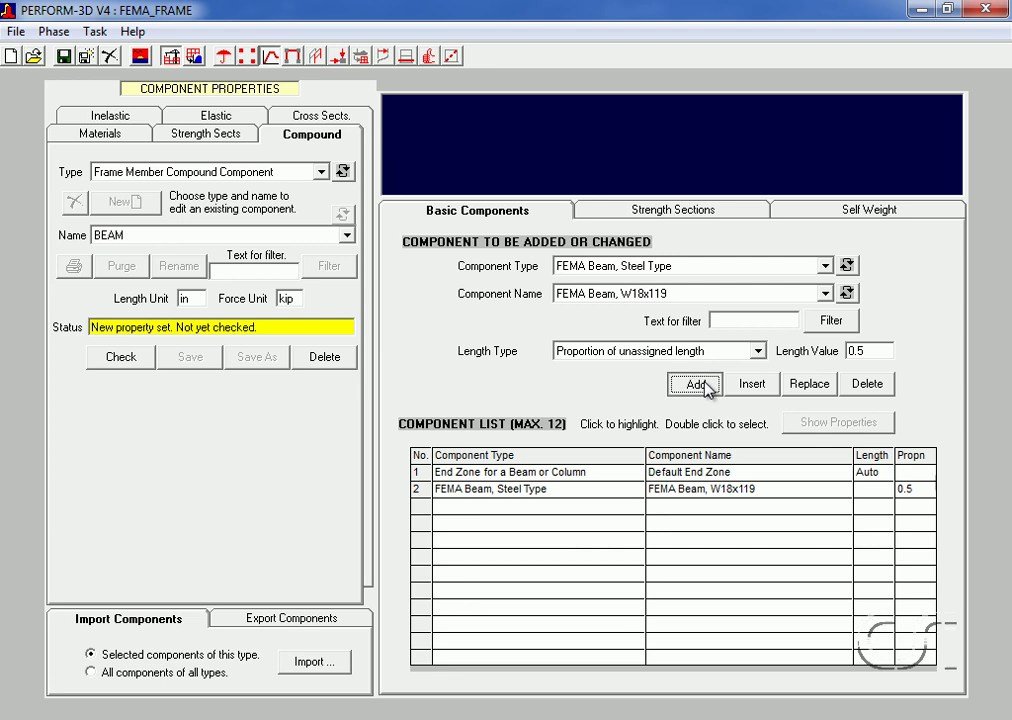
click(705, 386)
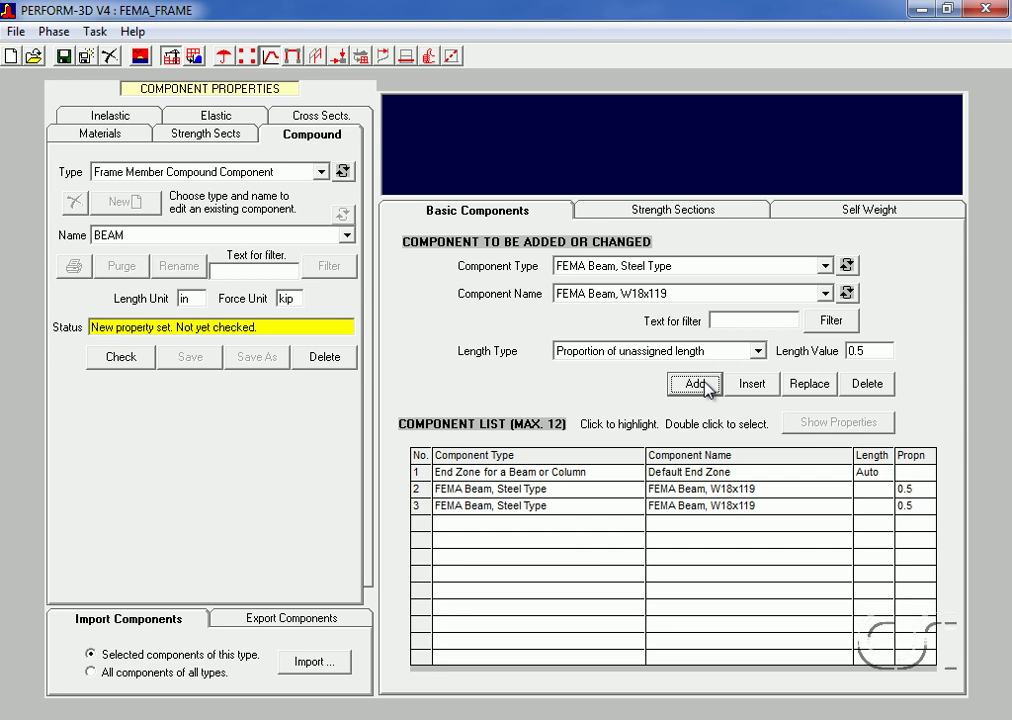
Add a second Default End Zone at the end of BEAM's component list, and check and save the compound component.
click(694, 272)
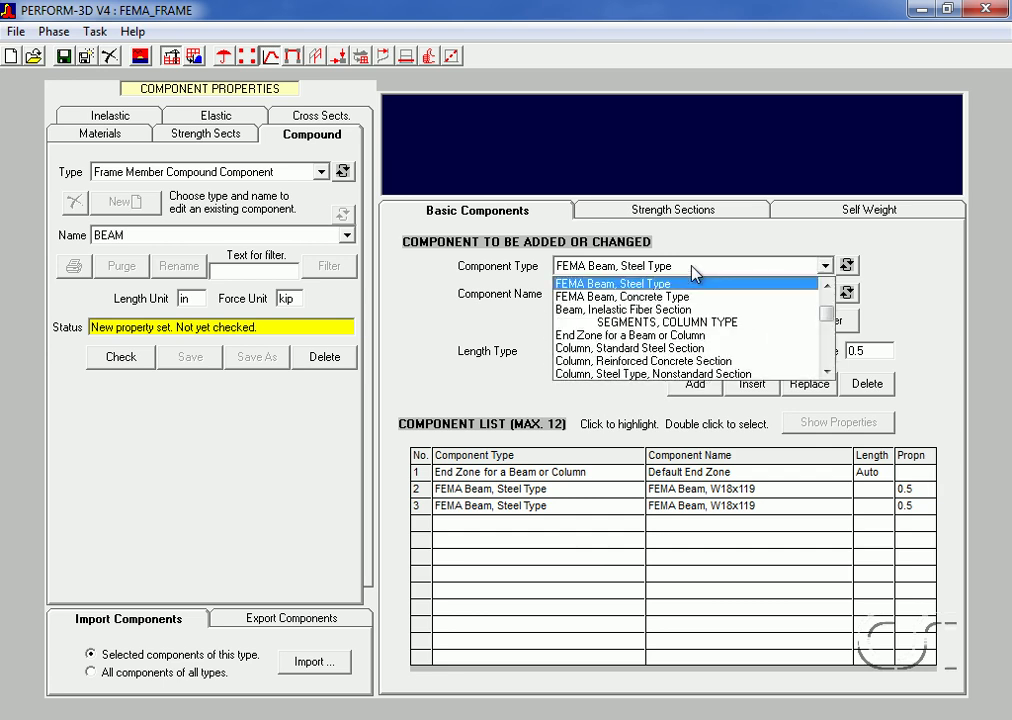
scroll(829, 300, up, 2)
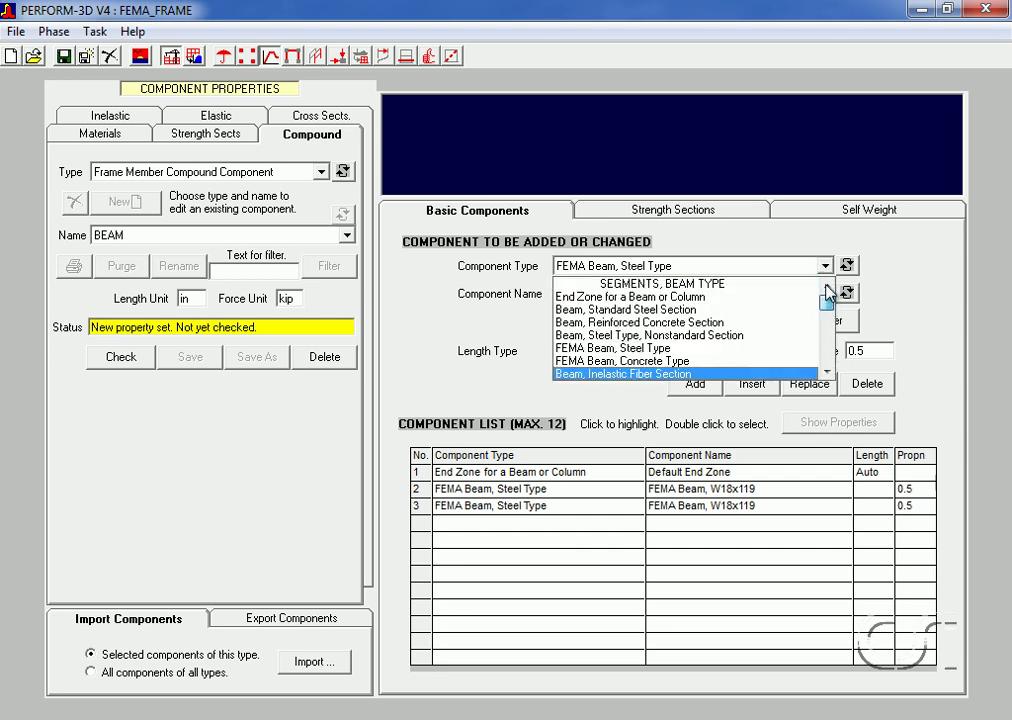
click(753, 297)
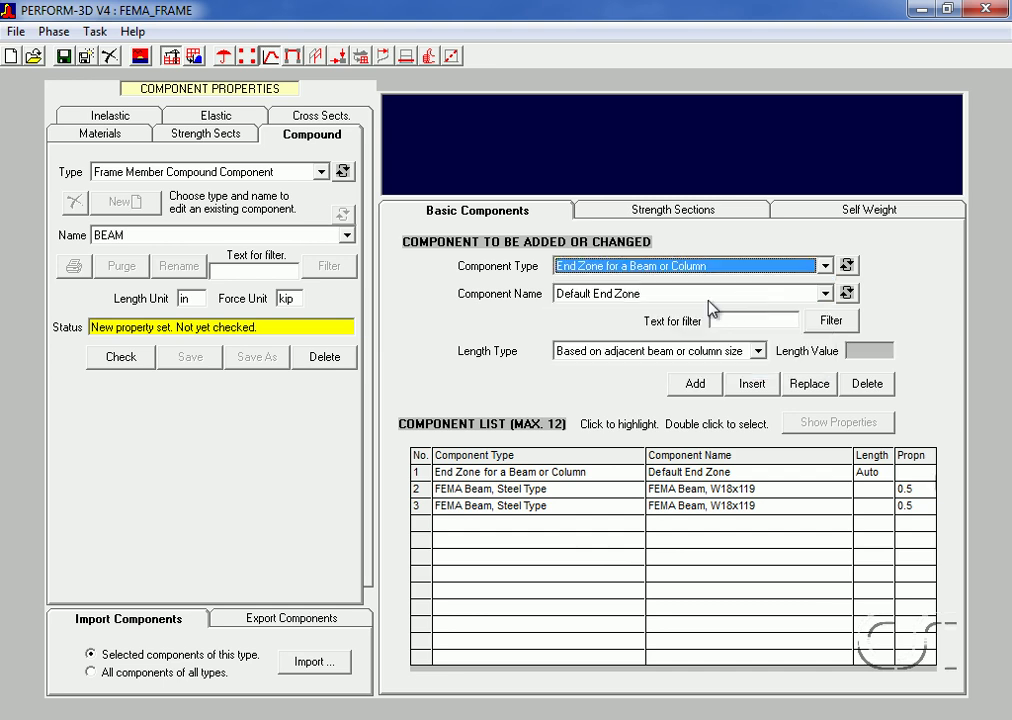
click(710, 387)
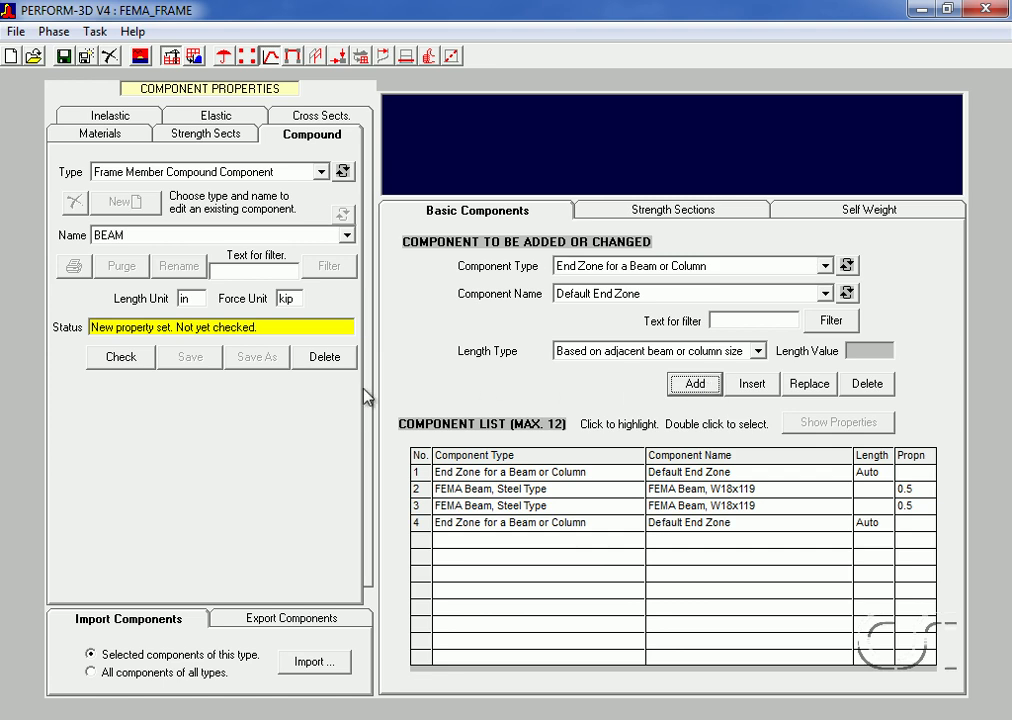
click(124, 358)
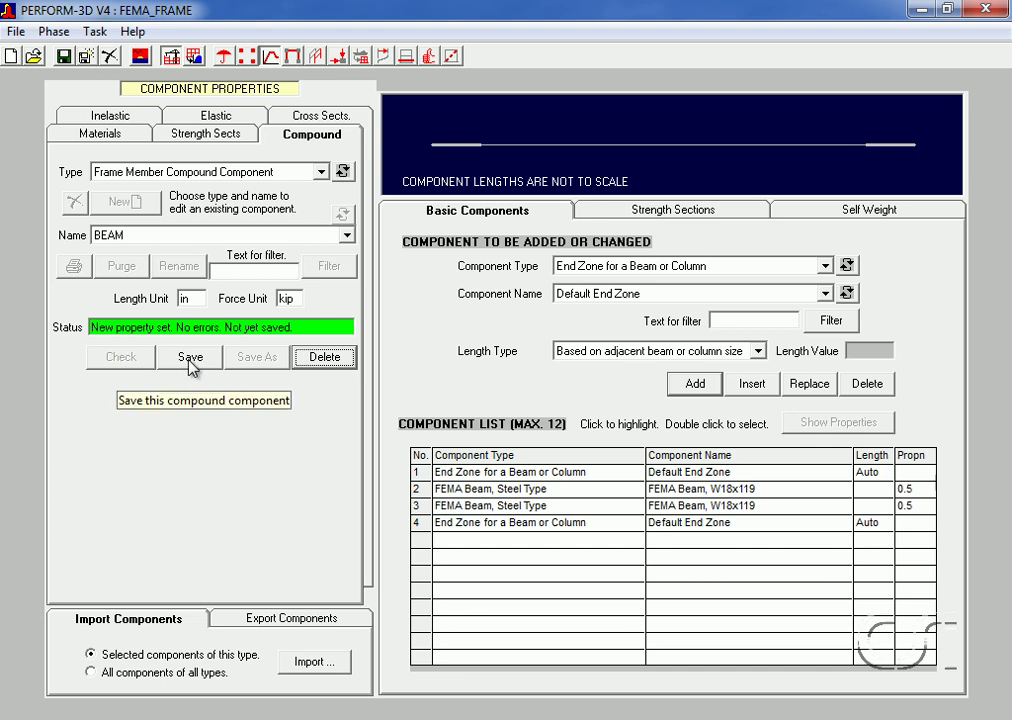
click(189, 366)
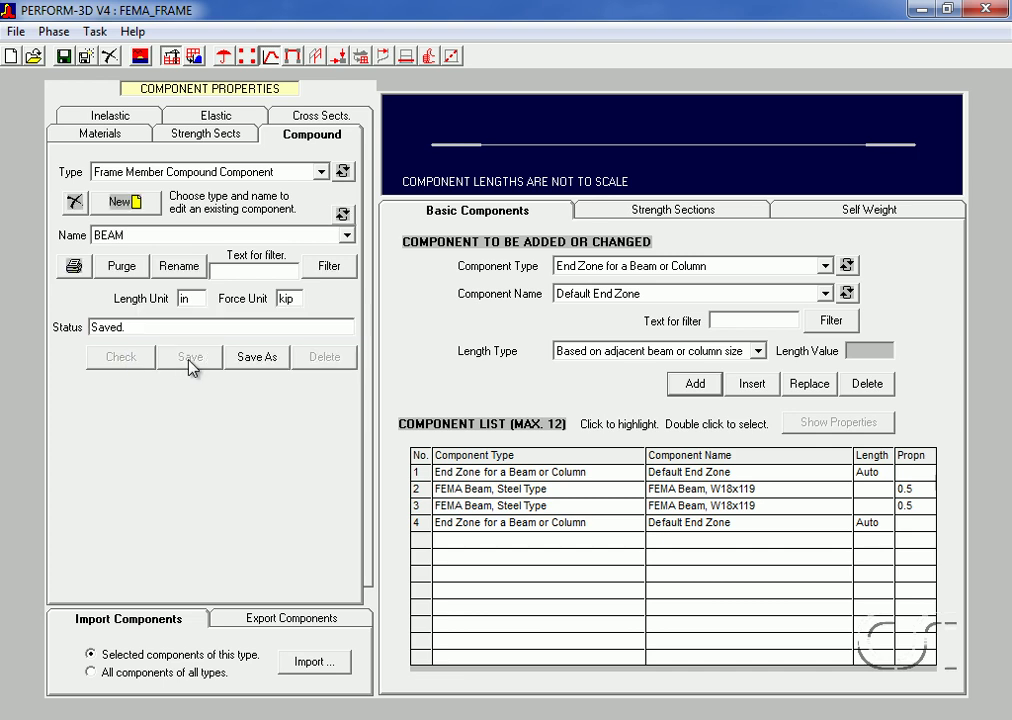
Create another frame member compound component named "Column" in in and kip units.
click(134, 201)
text(Column)
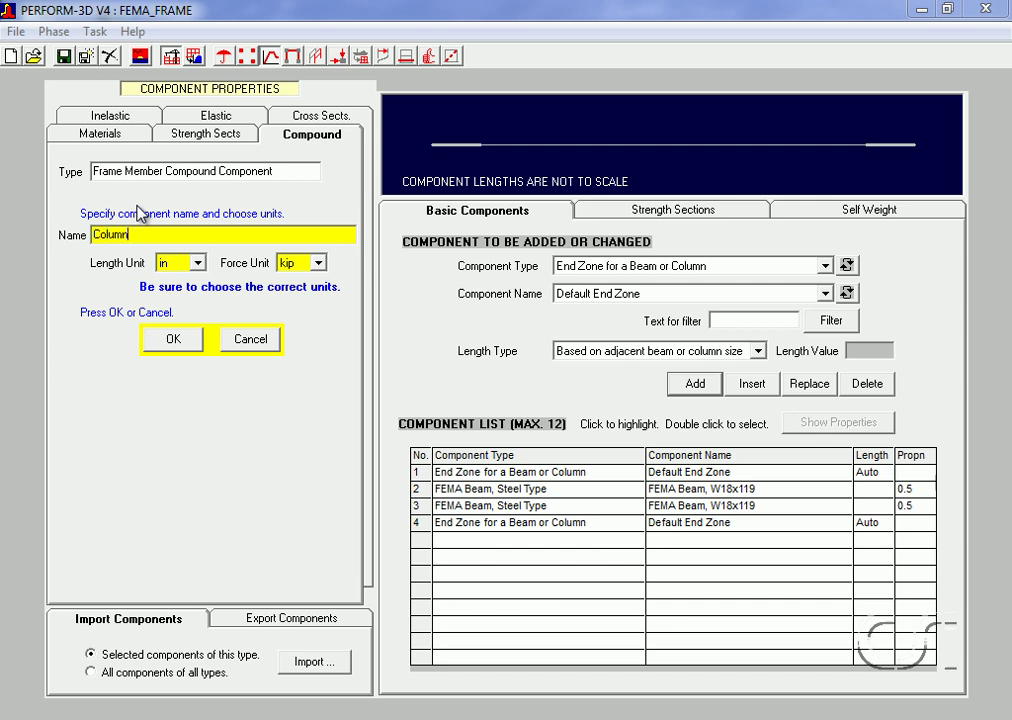
click(180, 350)
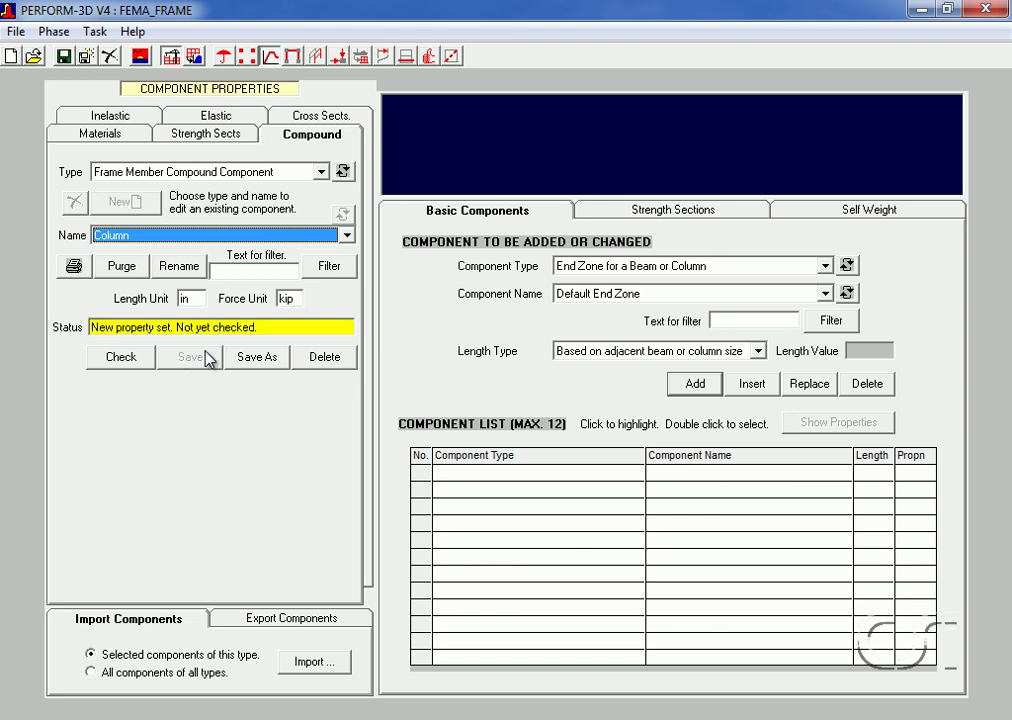
Add the "Column Moment Release" of type "Linear P/V/M Hinge or Release" as the Column's first basic component.
click(768, 268)
drag(831, 309, 831, 362)
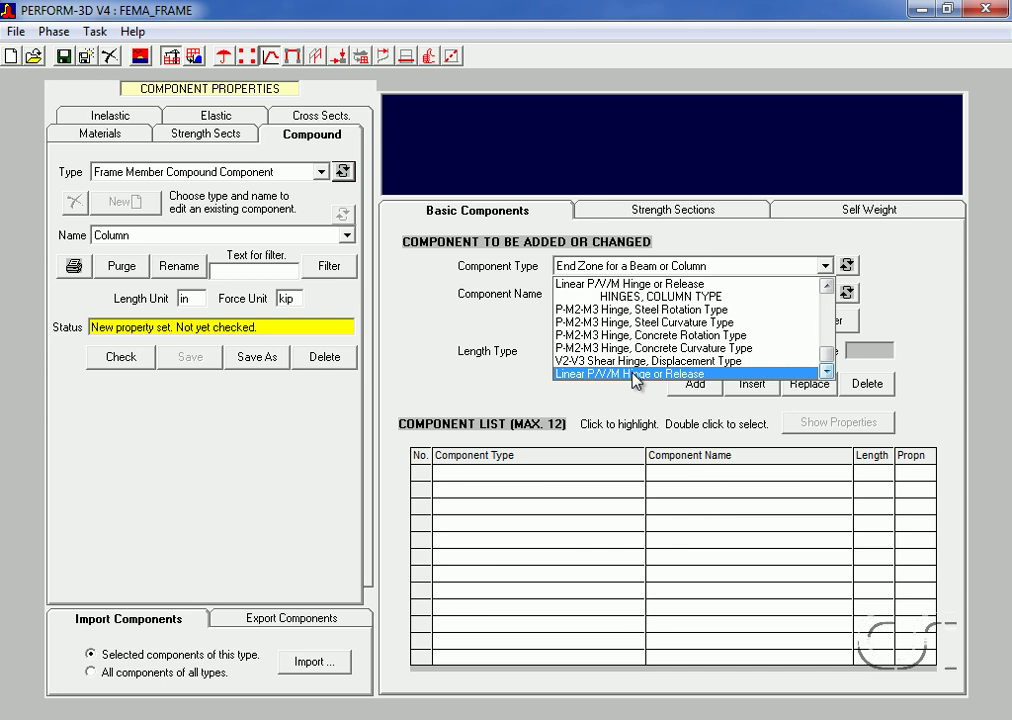
click(634, 375)
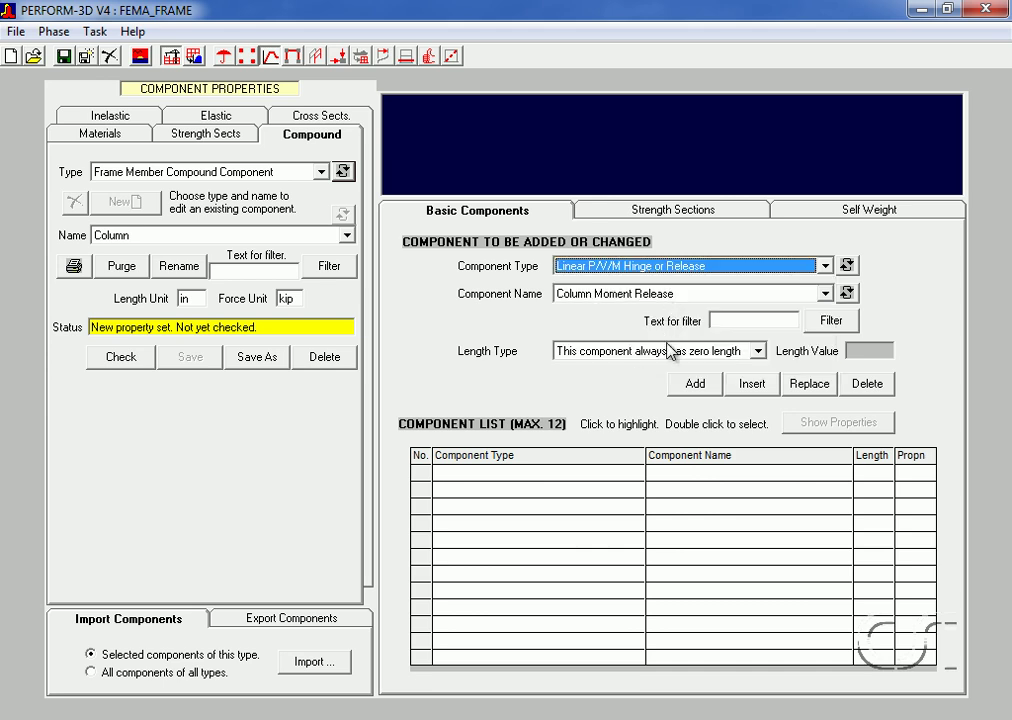
click(692, 386)
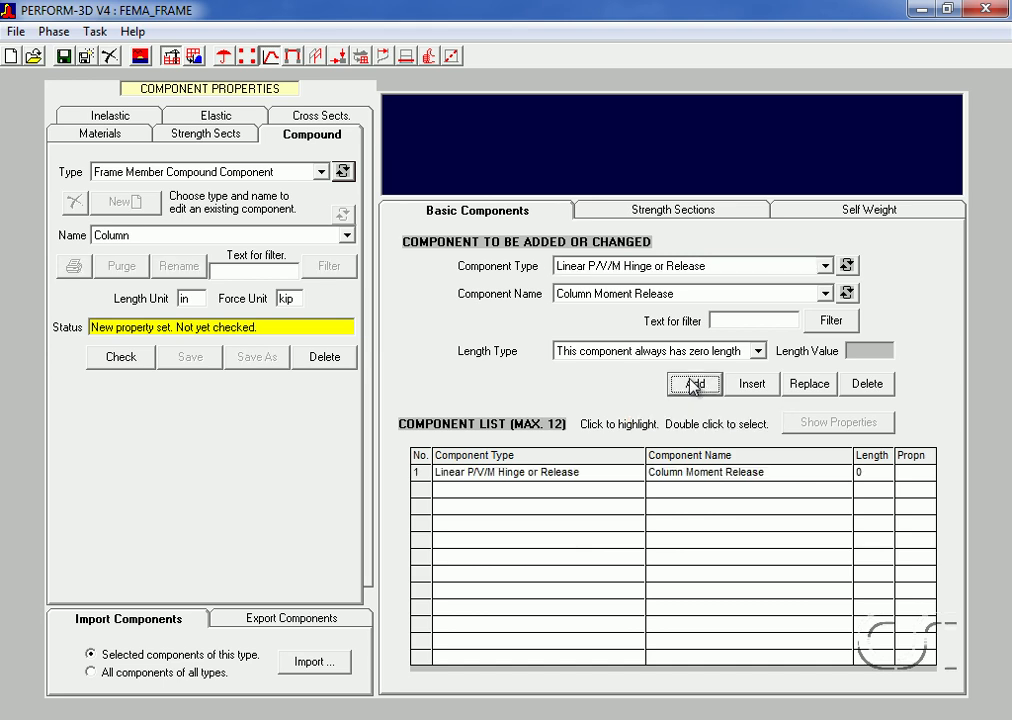
Add a "FEMA Column, W14x176" steel segment to the Column with a 0.02 proportion of the unassigned length.
click(680, 278)
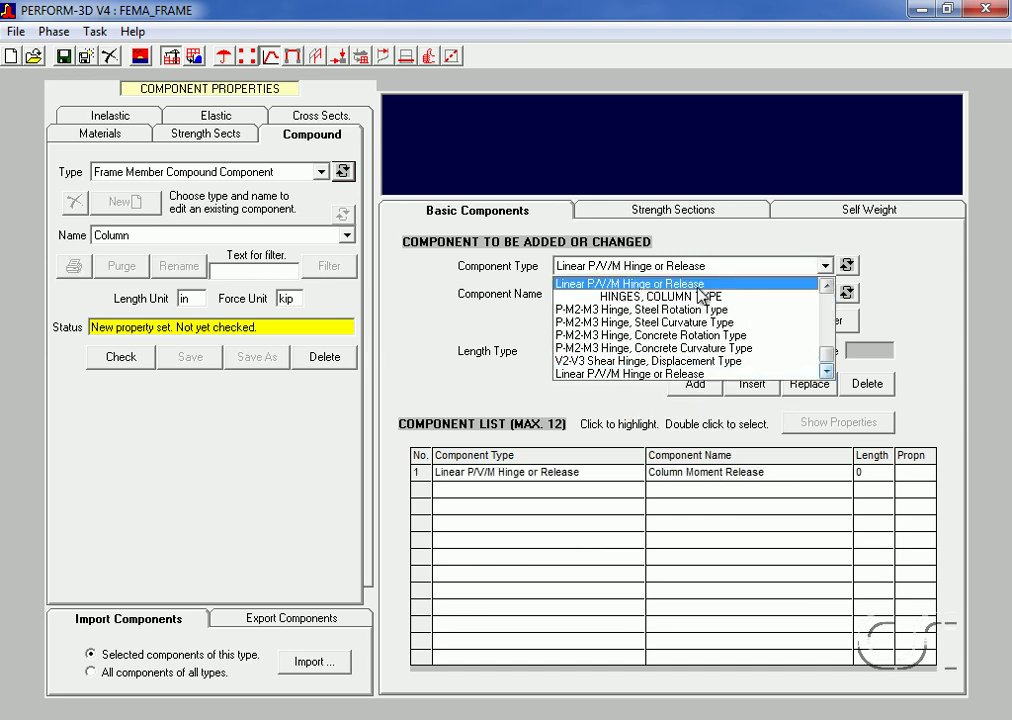
drag(830, 365, 830, 322)
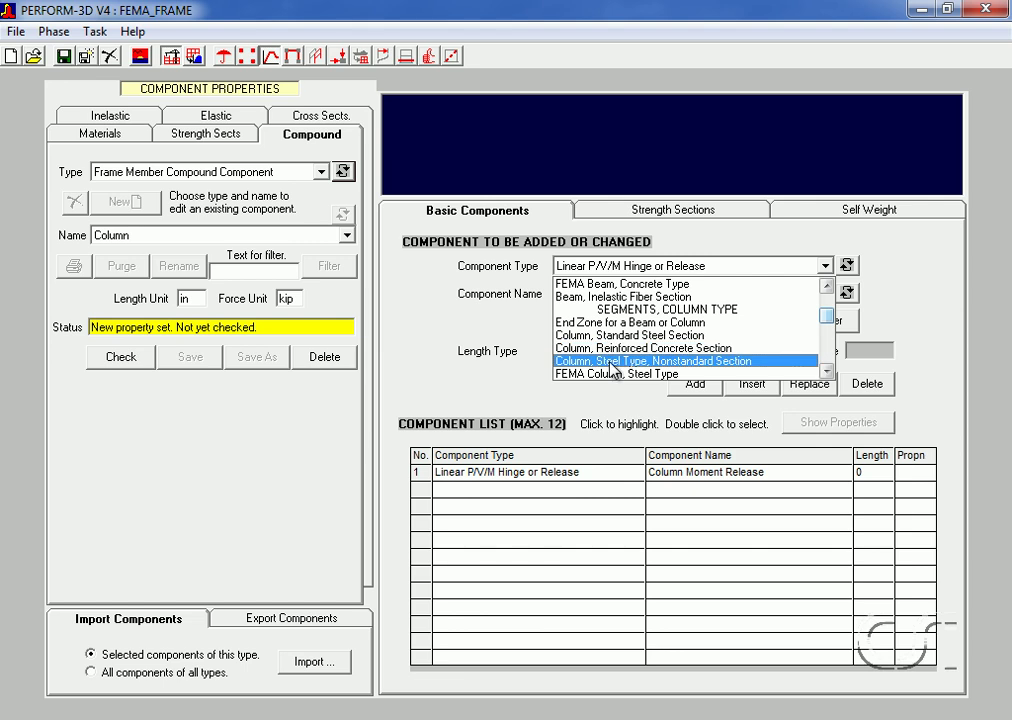
click(670, 374)
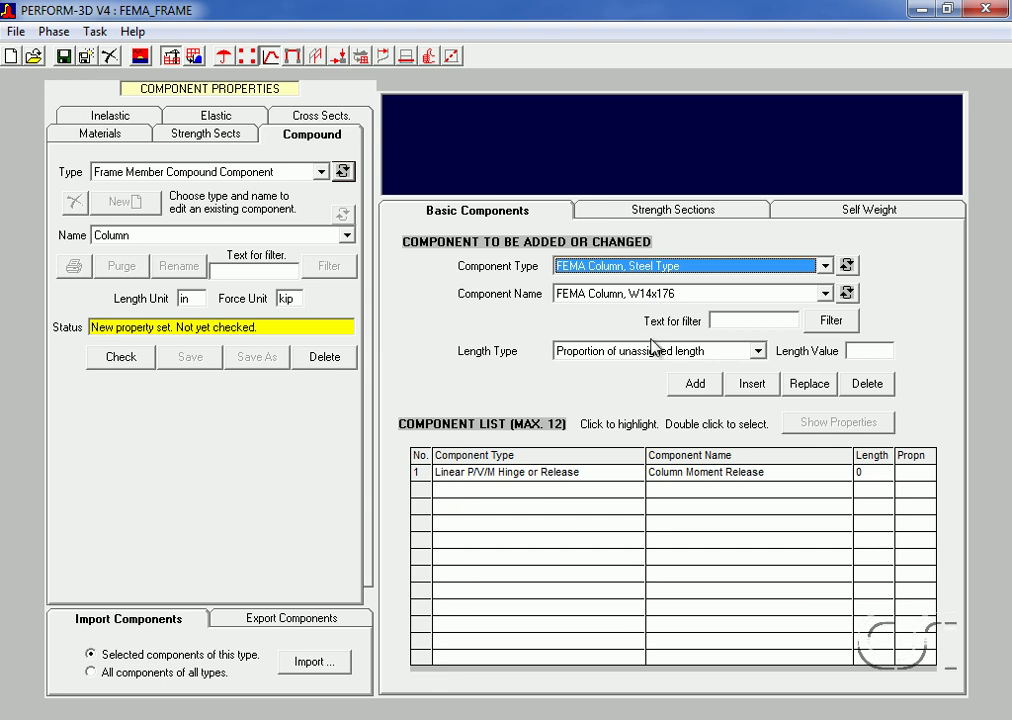
click(863, 351)
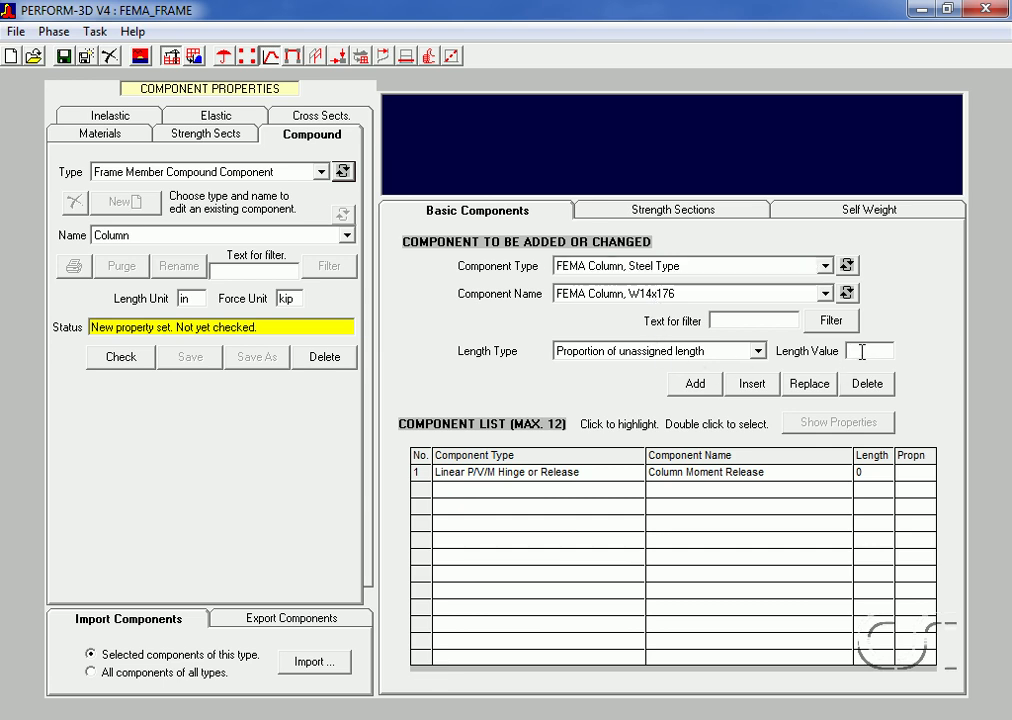
text(0.2)
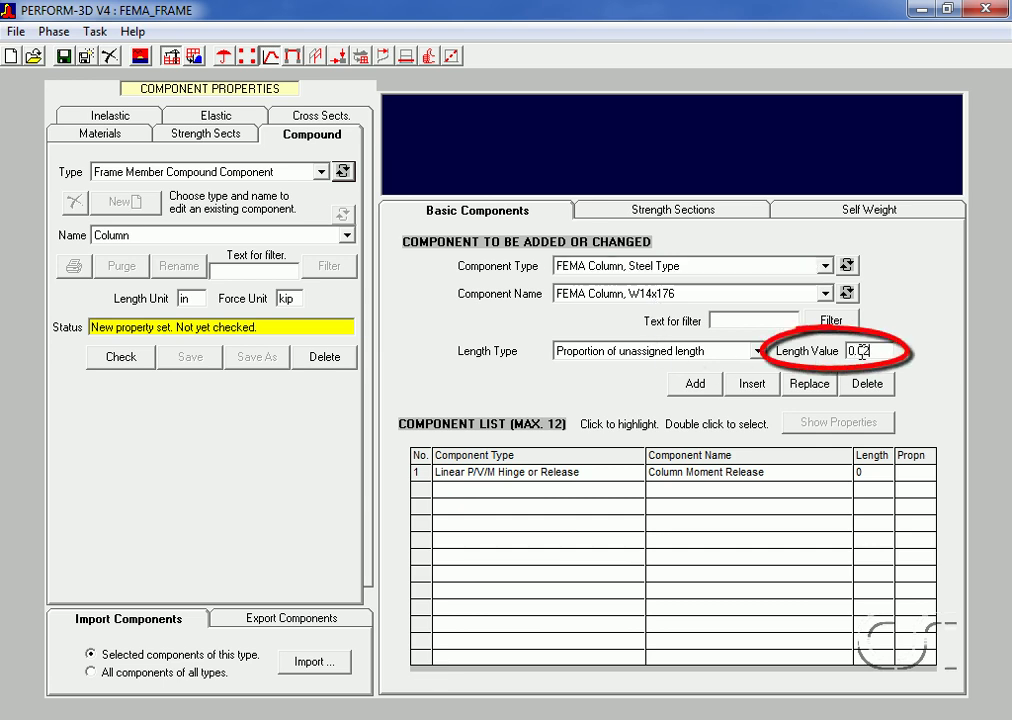
click(711, 386)
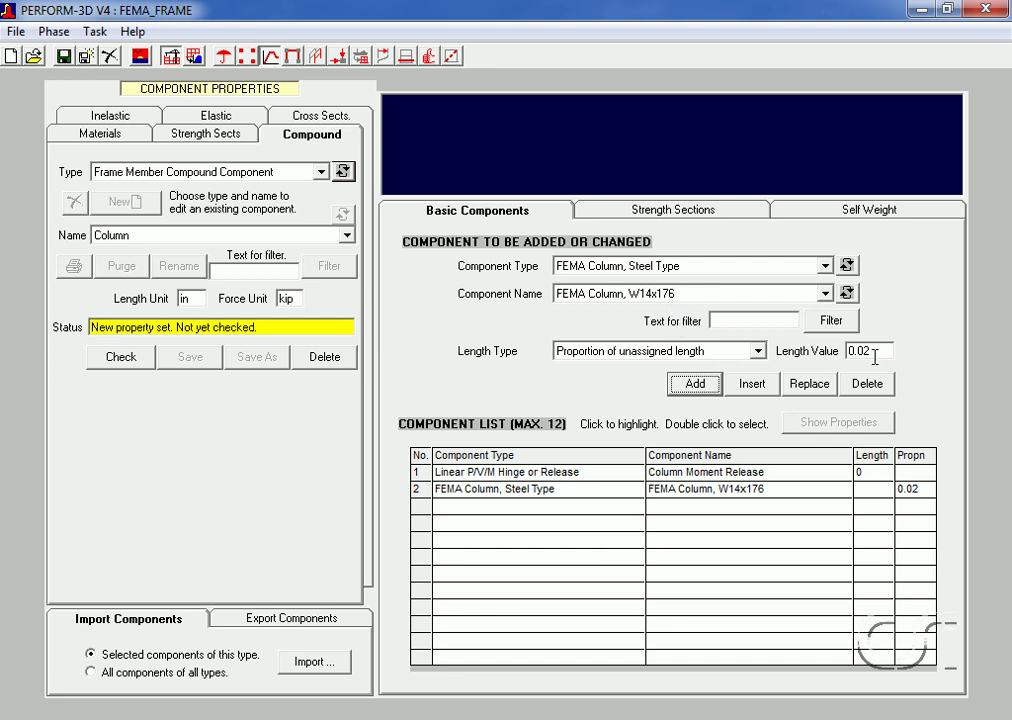
Add a second "FEMA Column, W14x176" steel segment to the Column with a 0.98 proportion of the unassigned length.
drag(851, 350, 891, 351)
text(98)
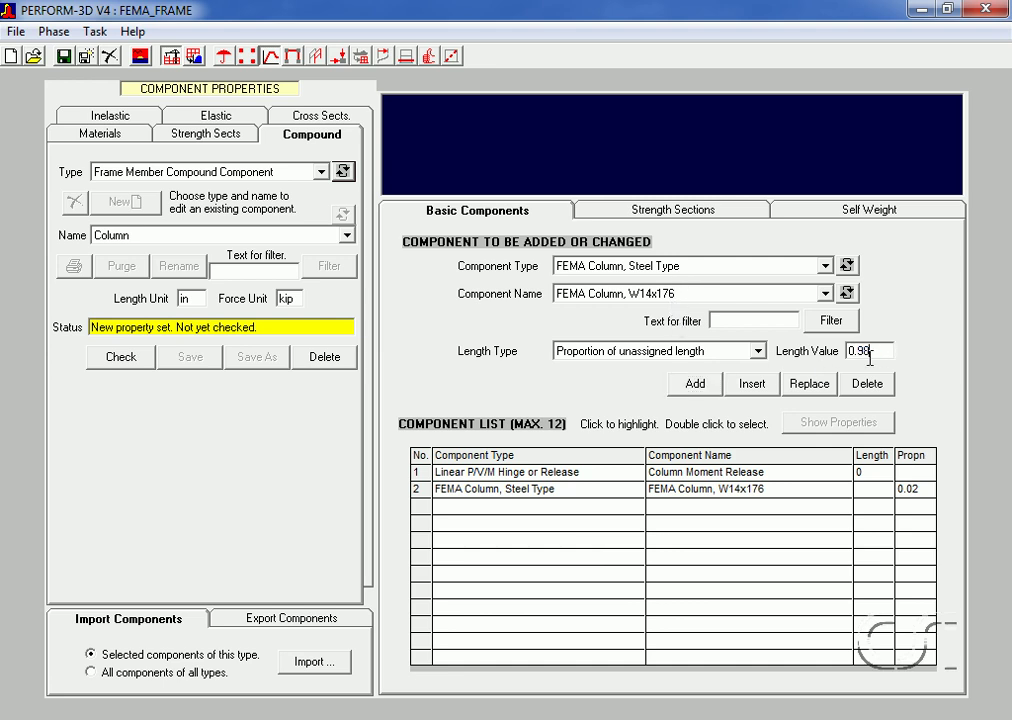
click(701, 385)
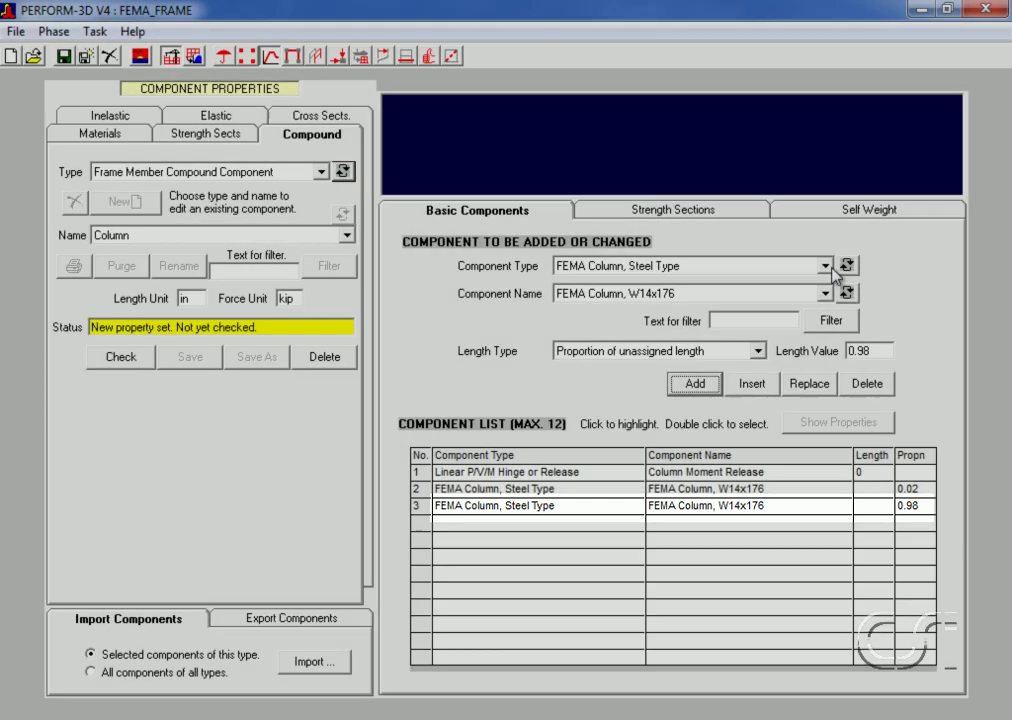
Add a Default End Zone, with its length based on adjacent beam or column size, as the Column's last basic component.
click(825, 266)
drag(831, 333, 829, 302)
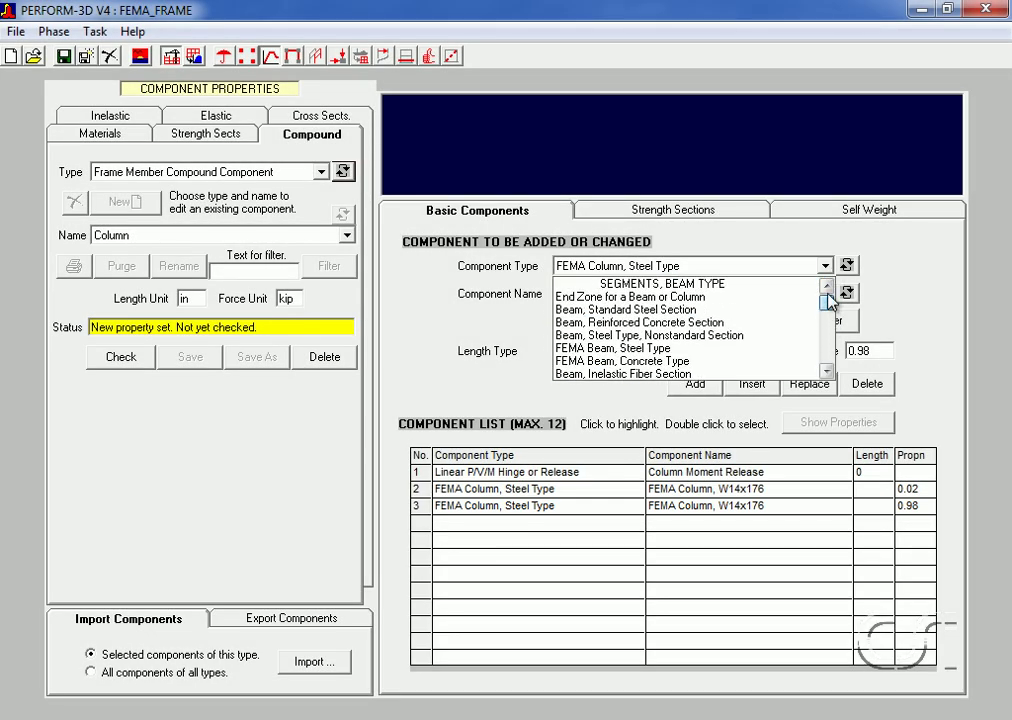
click(686, 300)
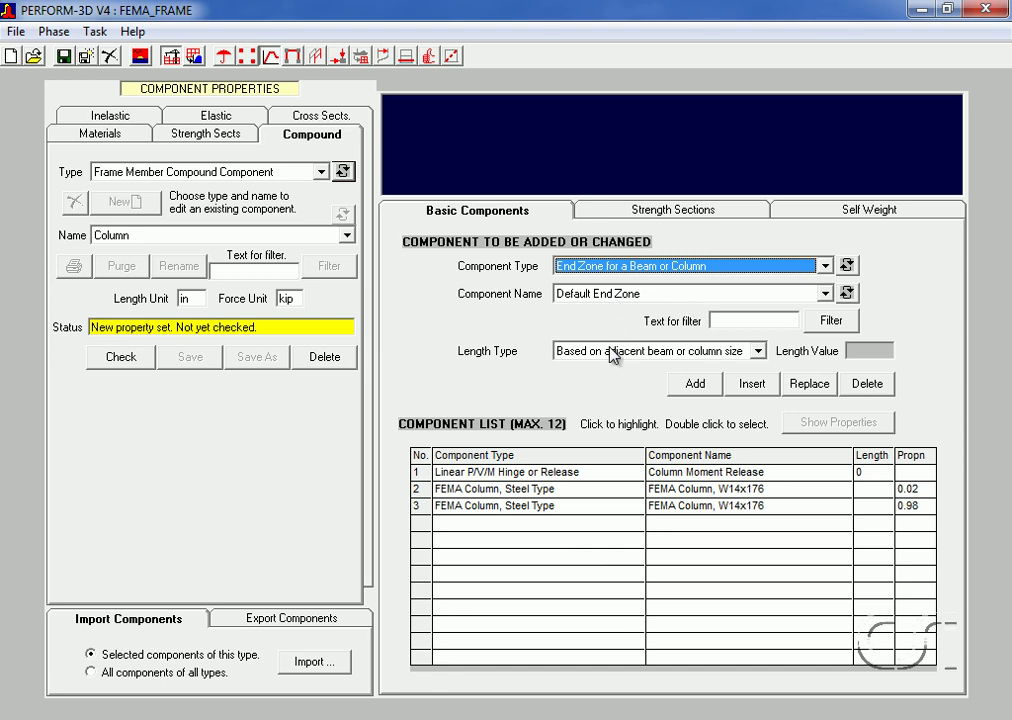
click(694, 385)
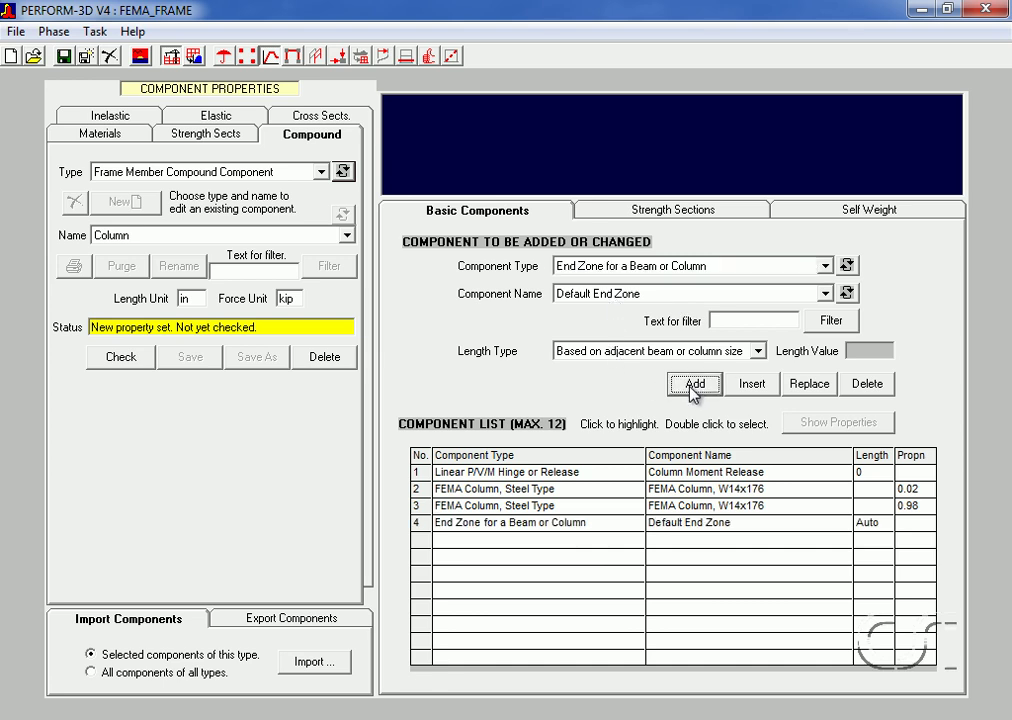
Check the Column compound component, accept the suggestion on component lengths, and save it.
click(121, 358)
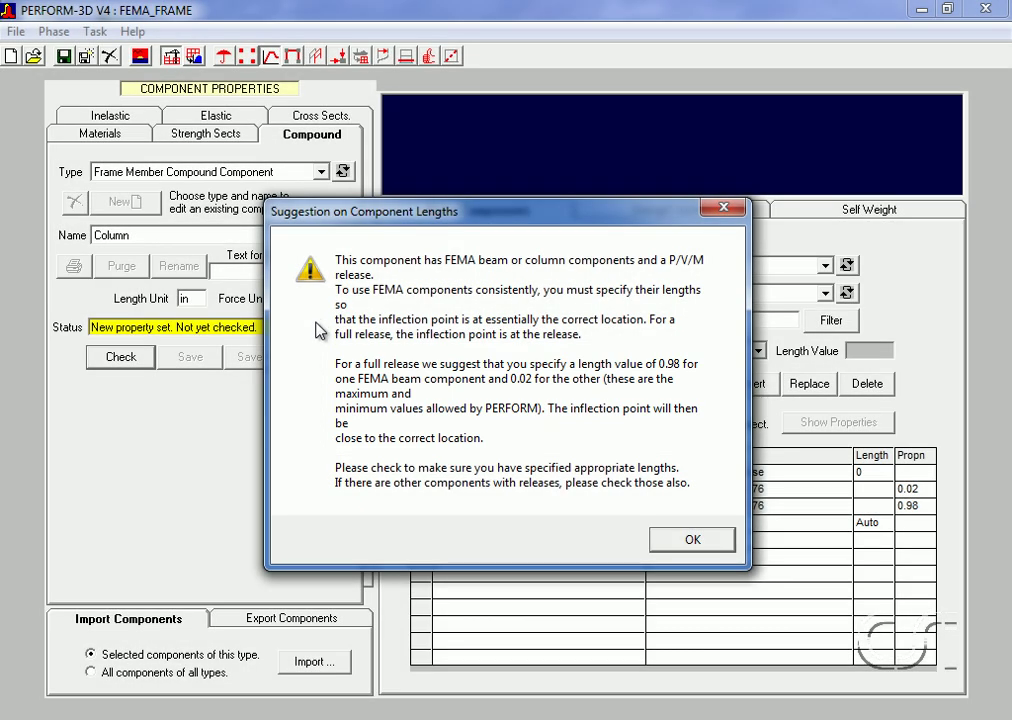
click(695, 549)
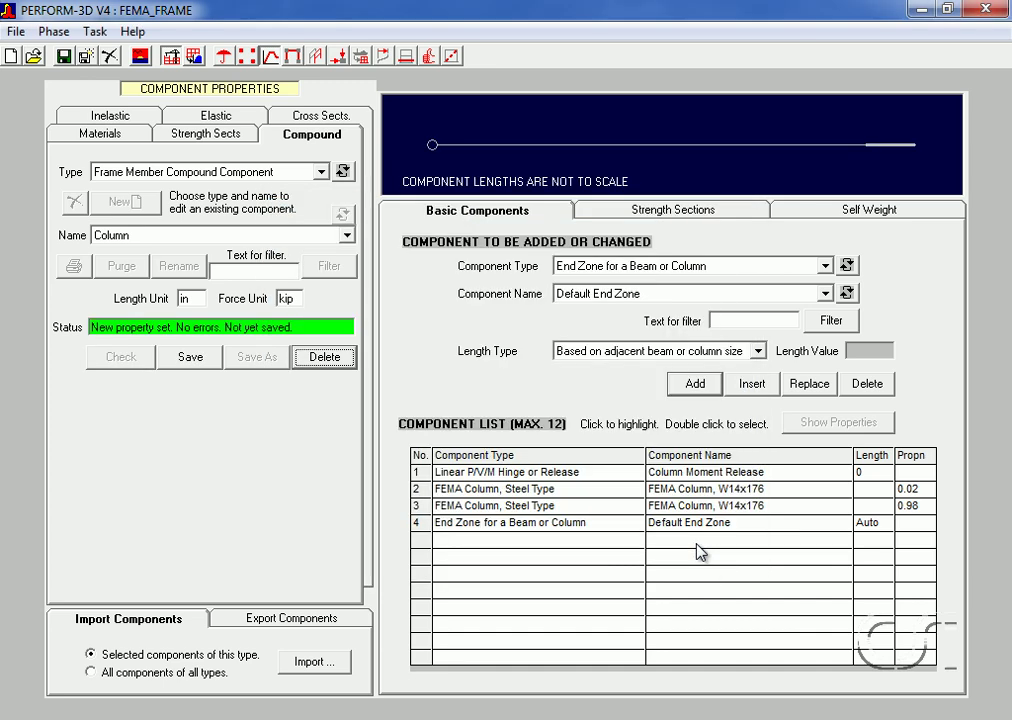
click(193, 362)
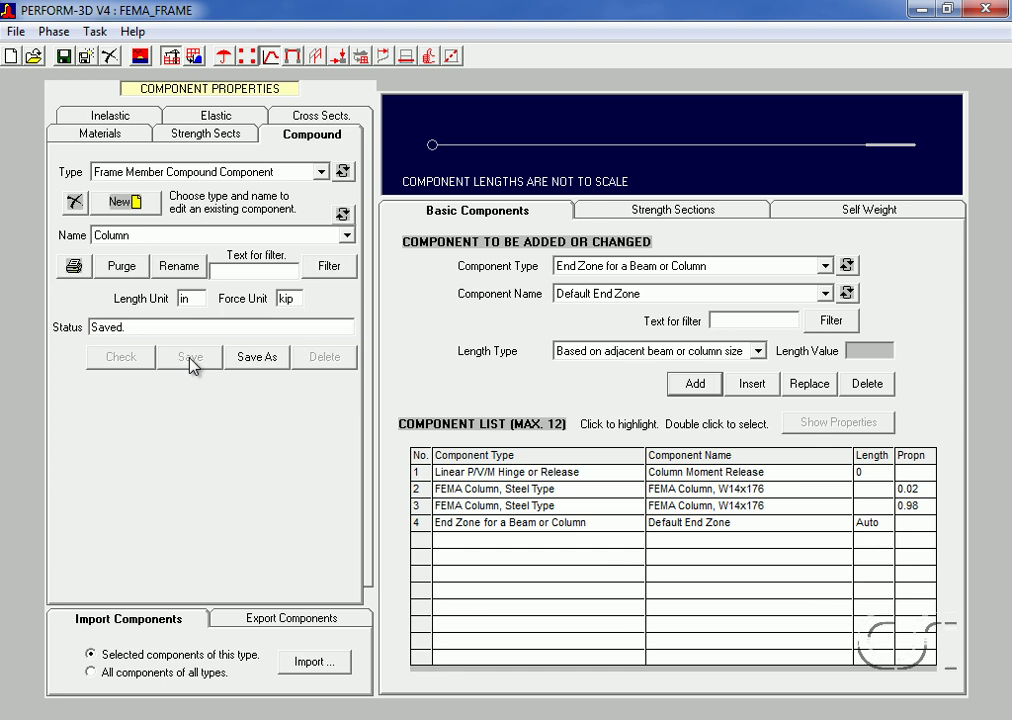